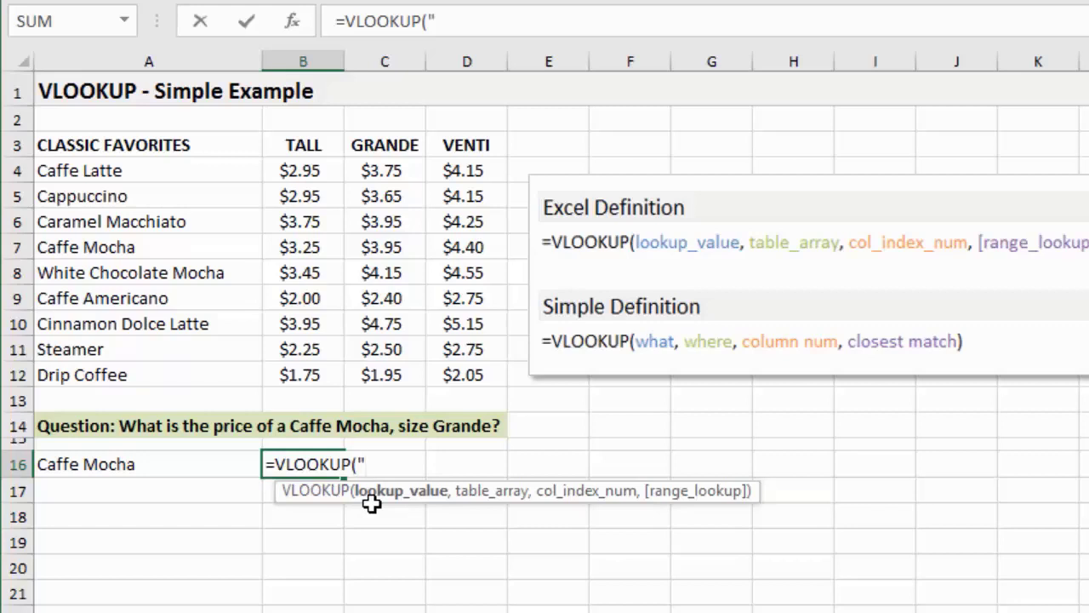
type("Caa")
type("ff")
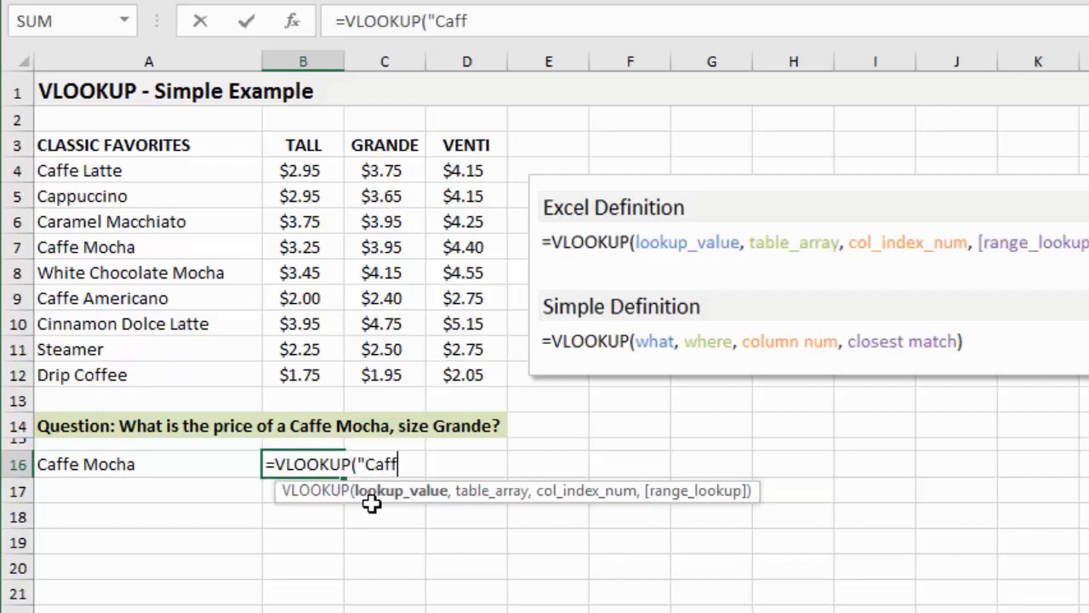
type("e Mocha")
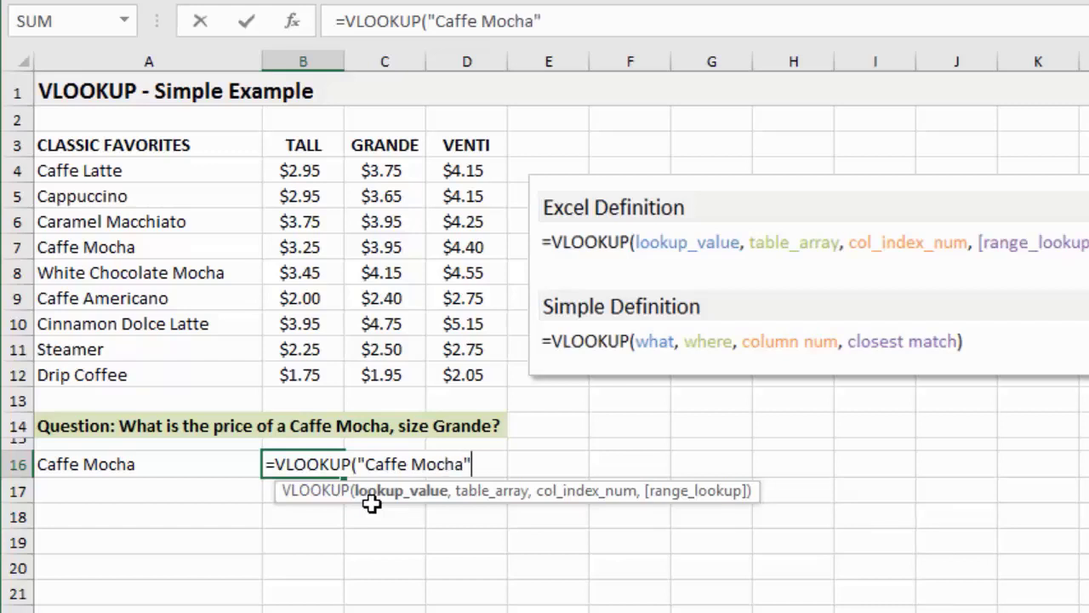
key("BackSpace")
key("BackSpace")
key("BackSpace")
key("BackSpace")
key("BackSpace")
key("BackSpace")
key("BackSpace")
key("BackSpace")
key("BackSpace")
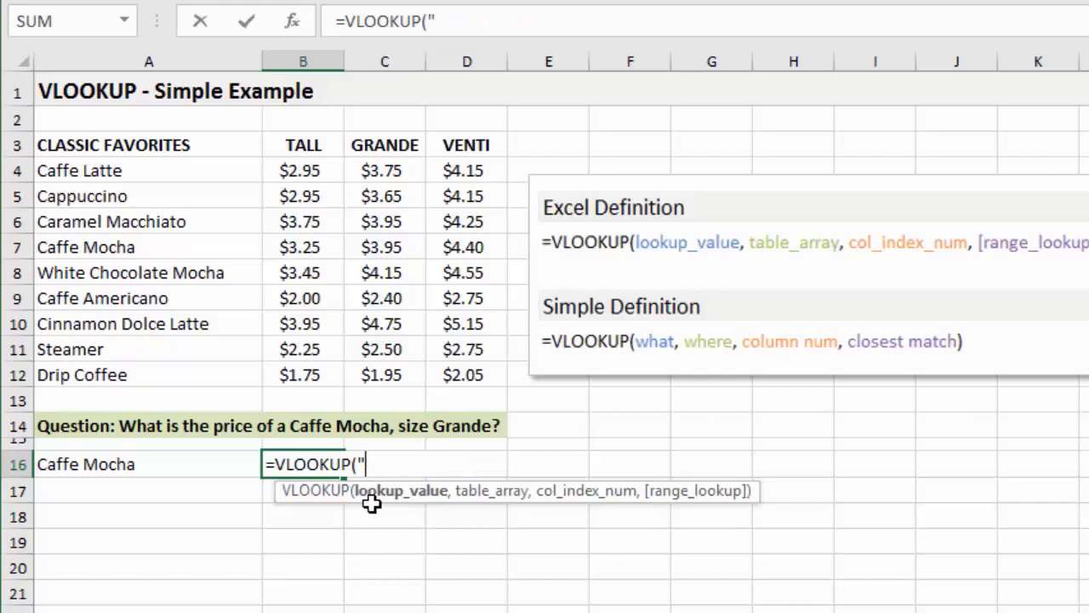
Set the VLOOKUP's lookup value to cell A16 and its table array to A4:D12.
left_click(171, 462)
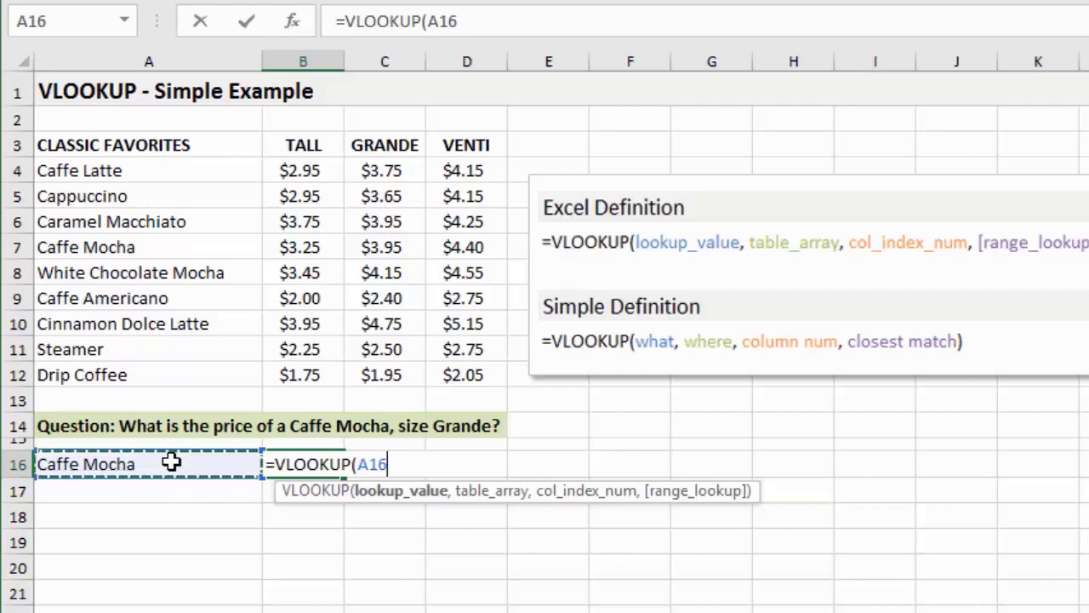
type(",")
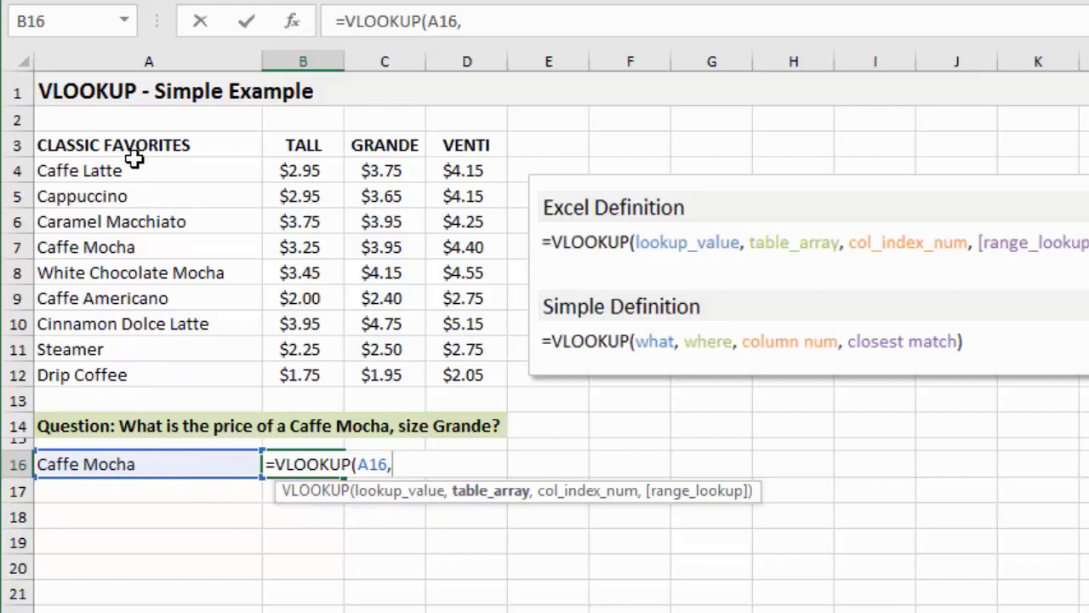
left_click_drag(133, 164, 448, 379)
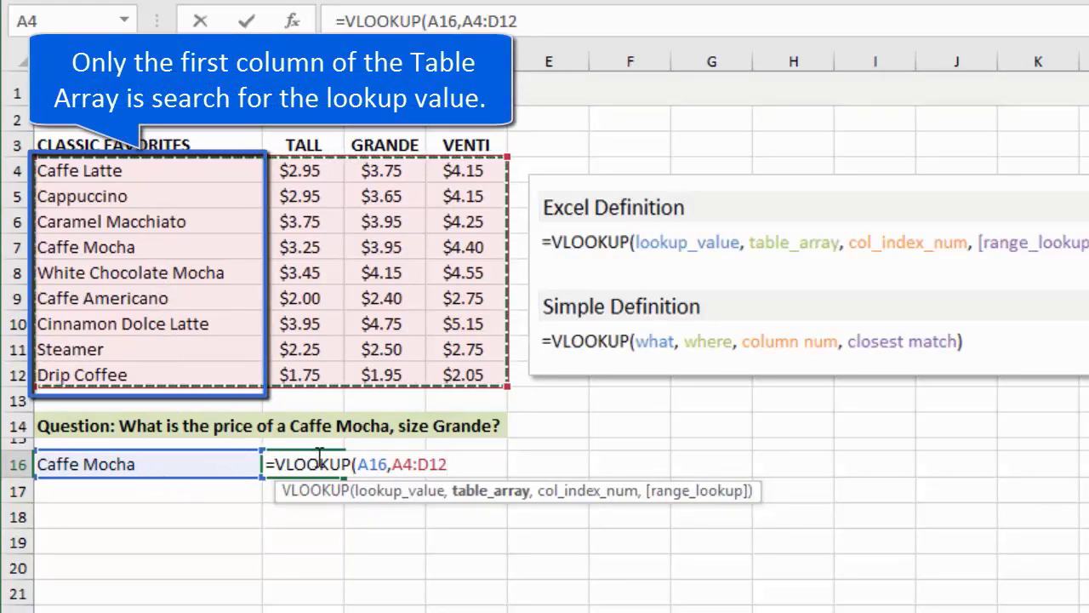
Complete the VLOOKUP in B16 with column index 3 and FALSE for an exact match, and enter the formula.
type(",3")
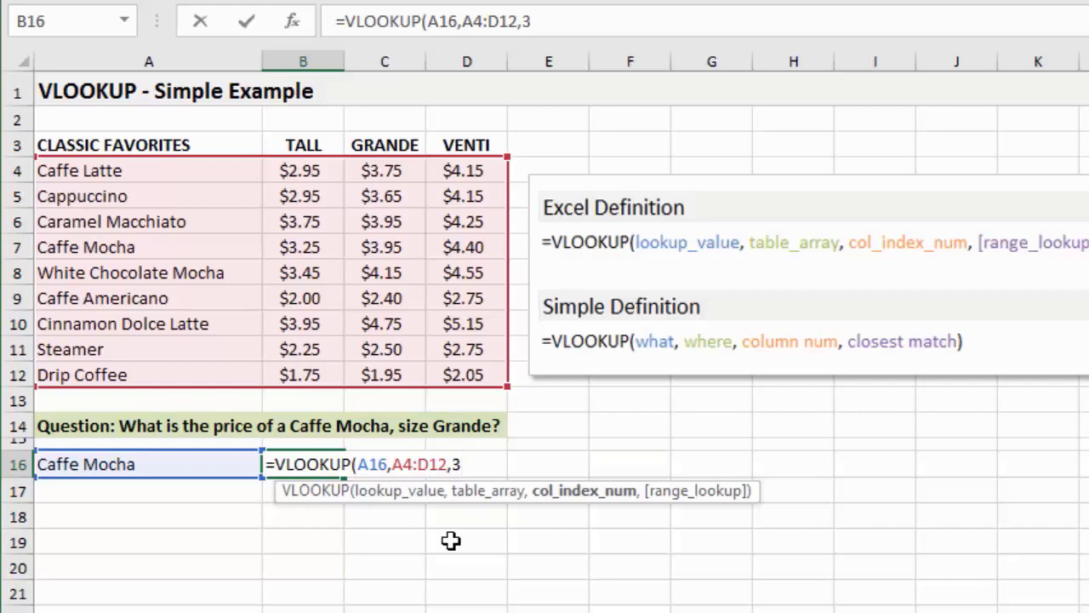
type(",false")
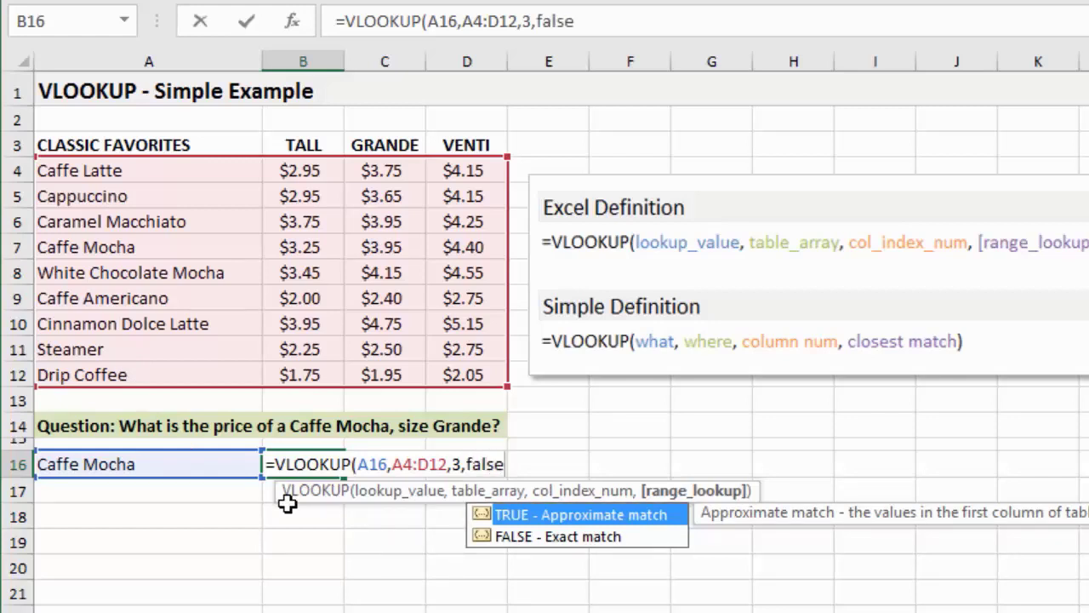
key("Down")
key("Tab")
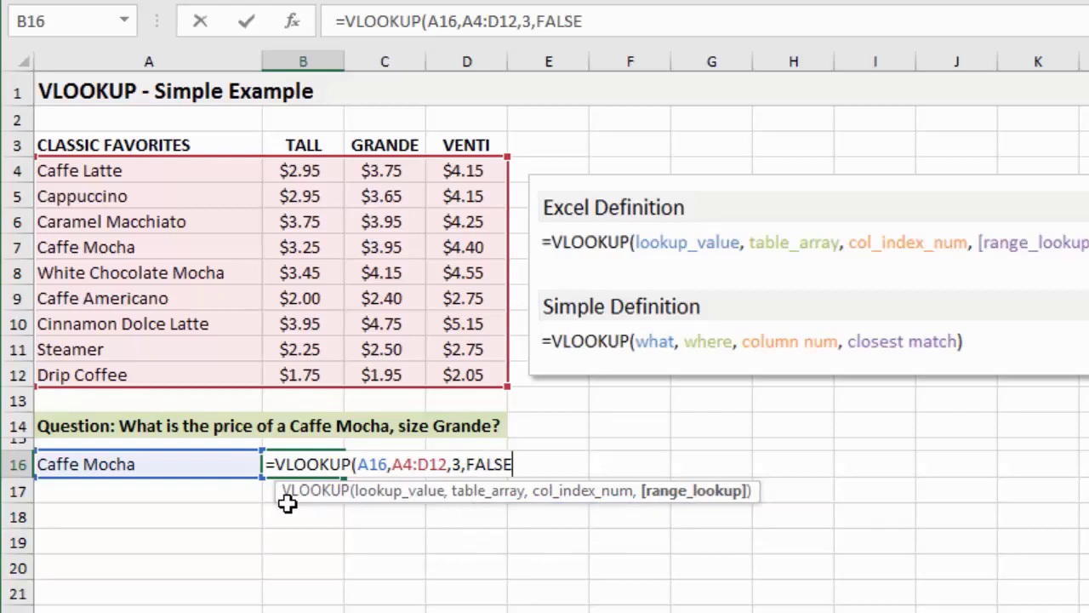
type(")")
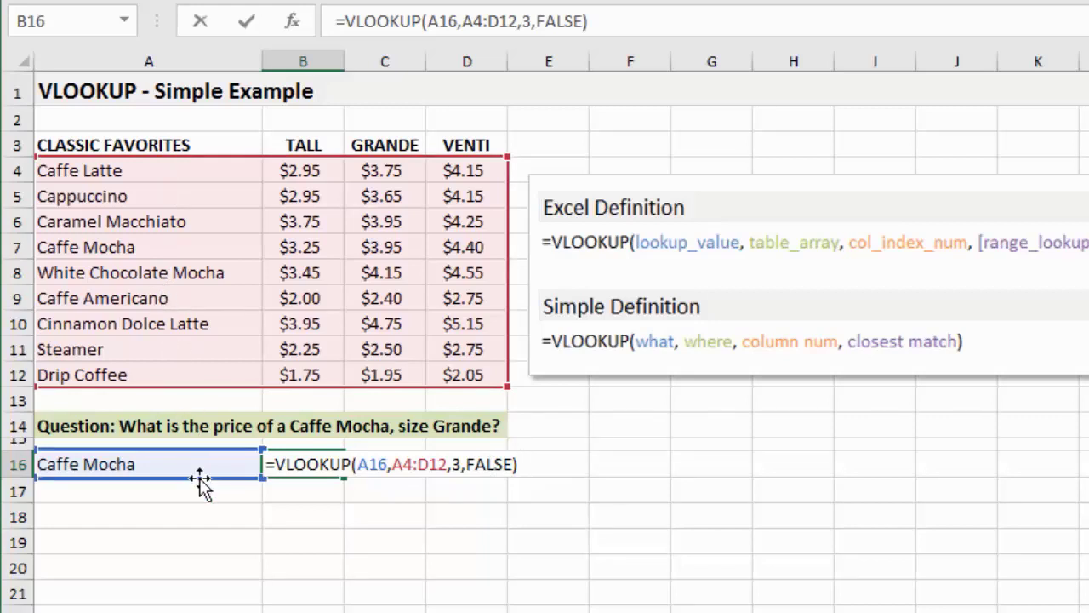
key("Return")
type("\\")
key("BackSpace")
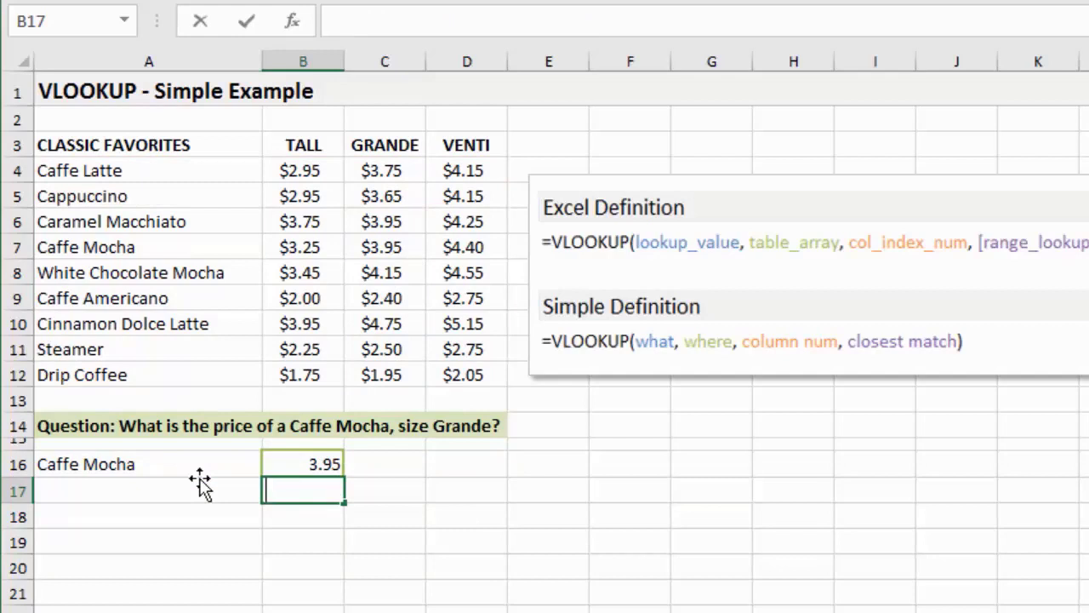
key("Return")
Review the VLOOKUP formula in B16, highlighting its lookup_value argument.
left_click(271, 465)
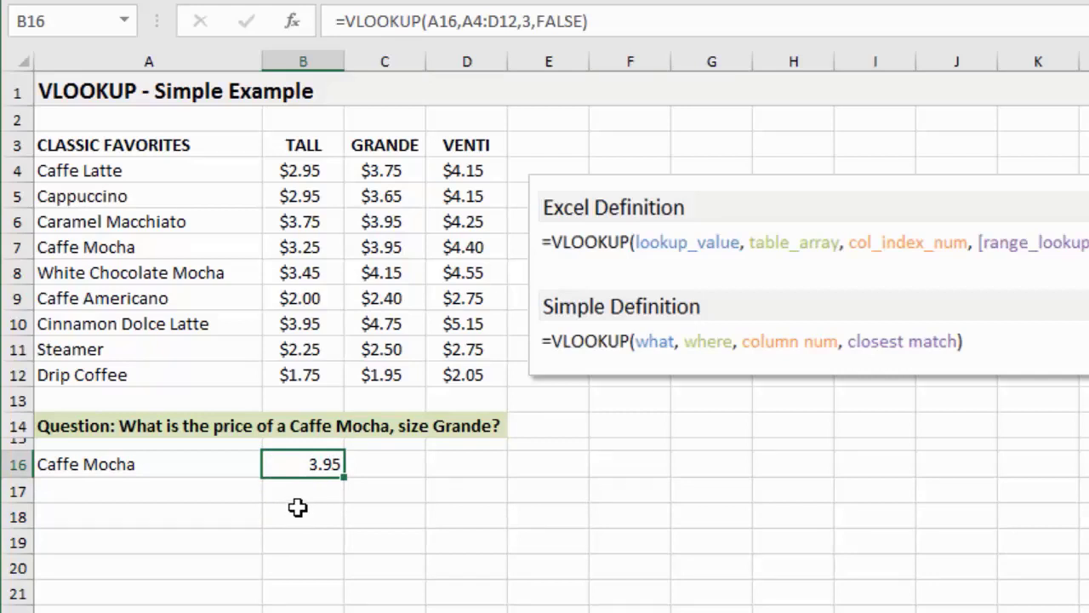
key("F2")
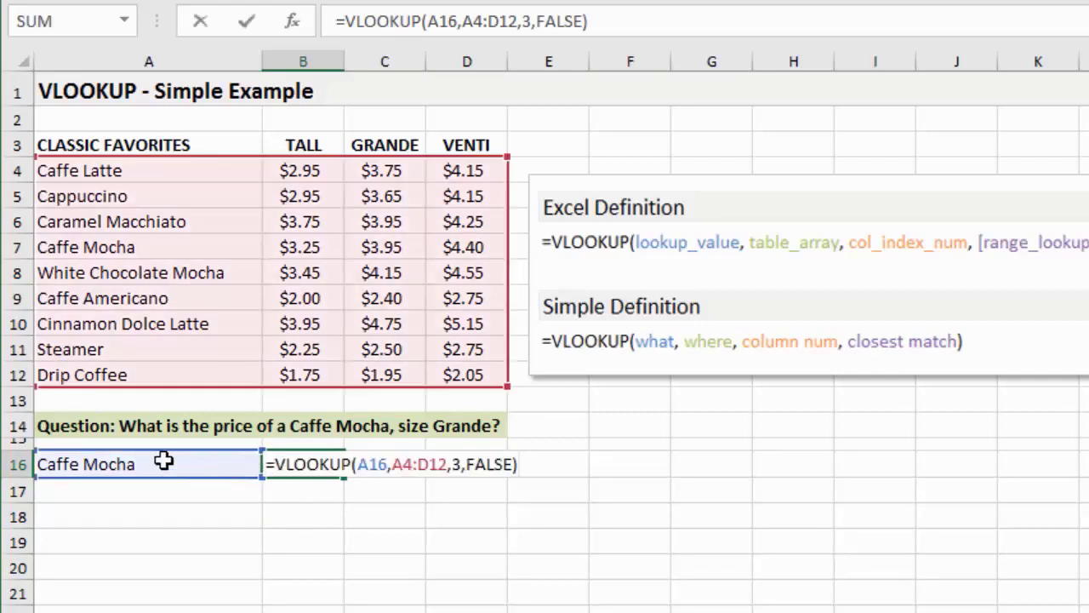
left_click(381, 468)
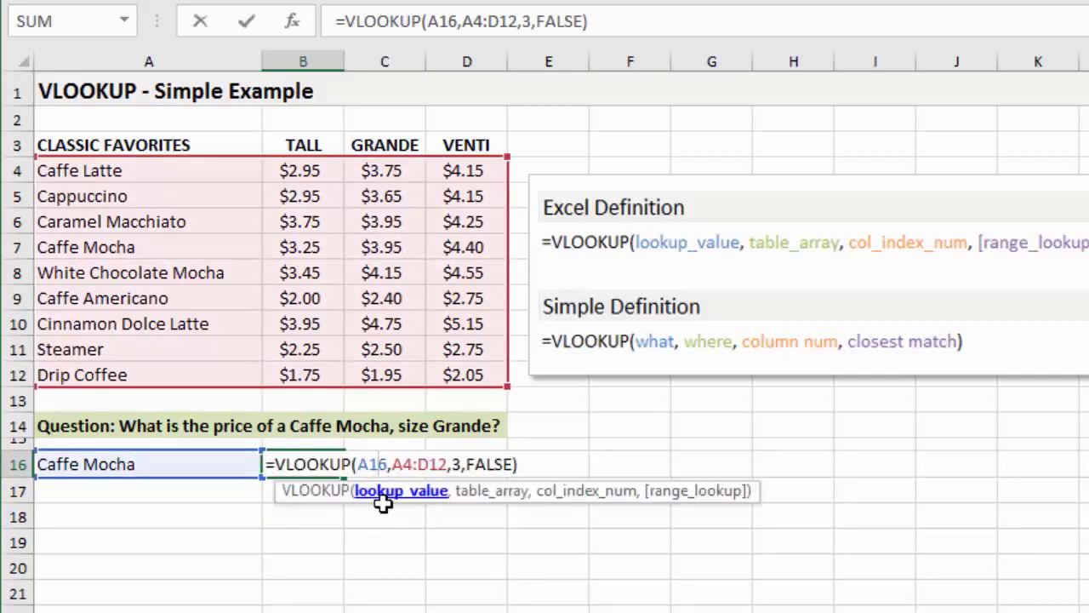
left_click(388, 502)
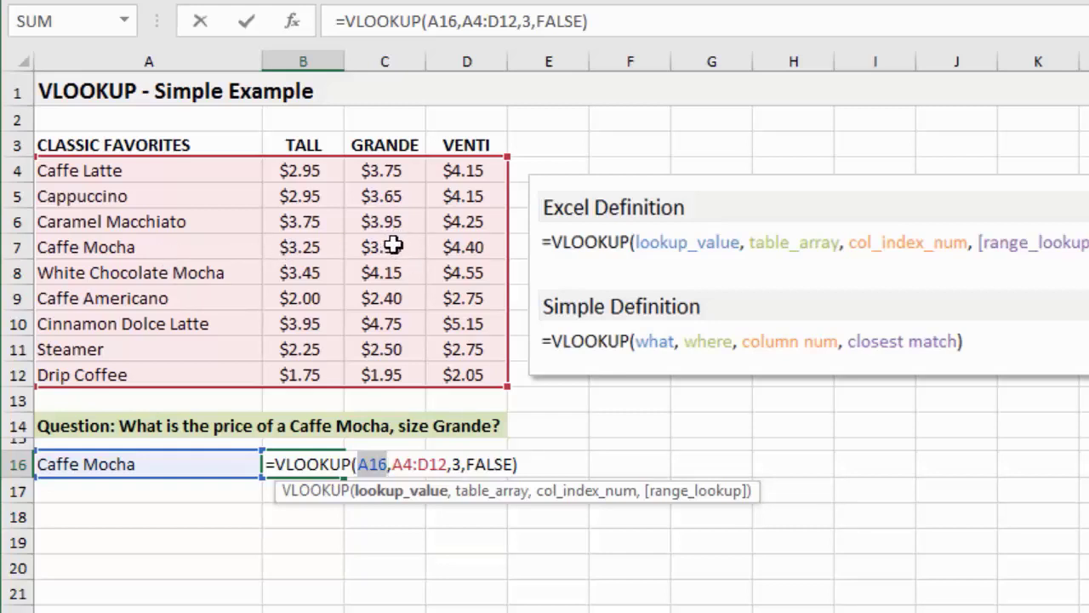
key("Return")
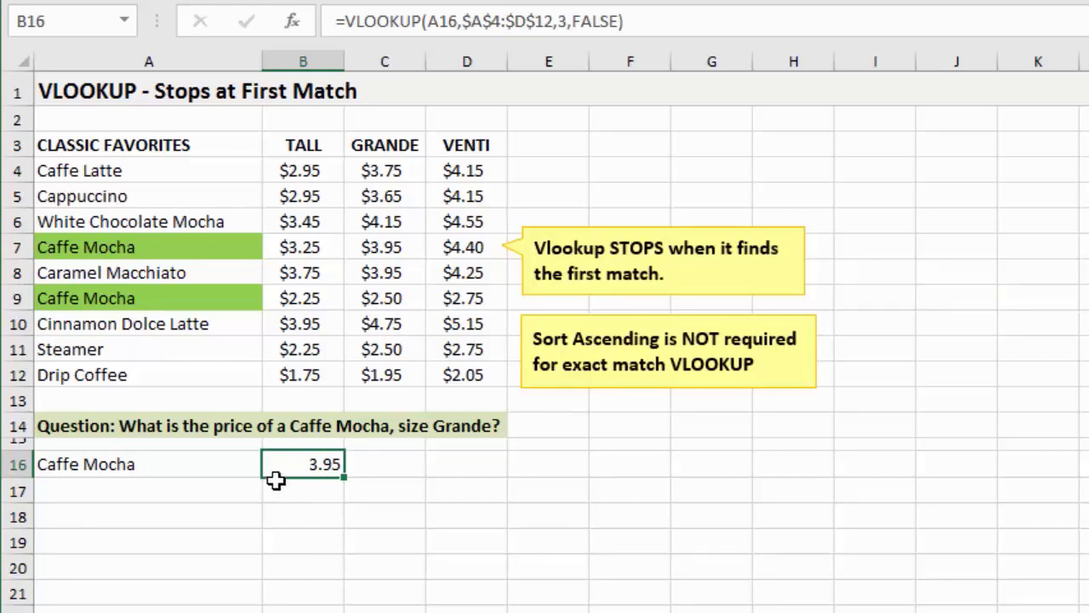
Examine the range_lookup argument of the VLOOKUP in B16 on the Stops at First Match example.
key("F2")
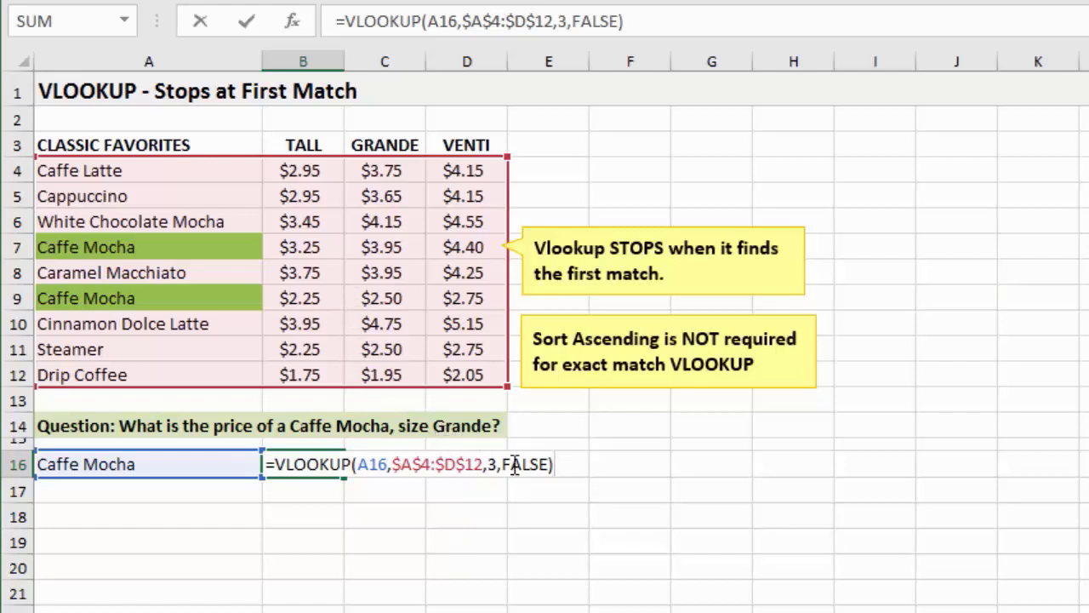
left_click(545, 465)
double_click(536, 465)
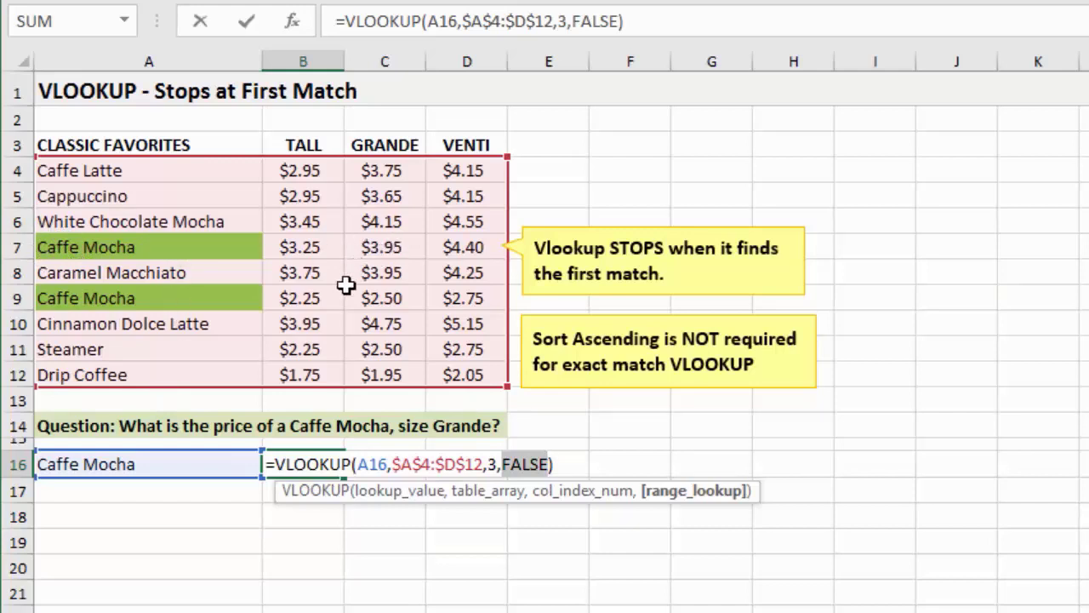
key("Return")
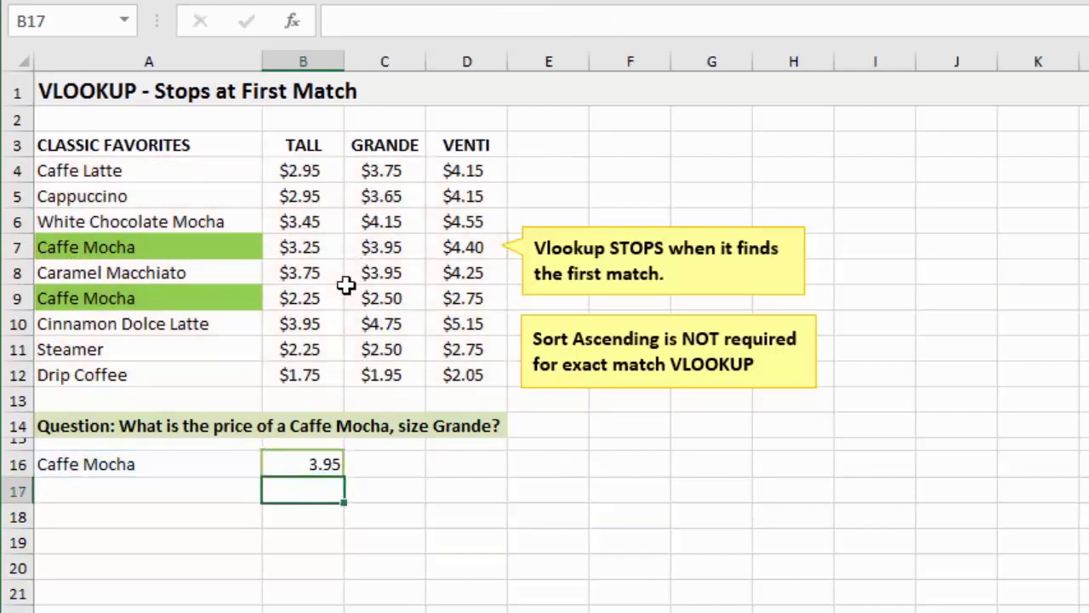
left_click(297, 465)
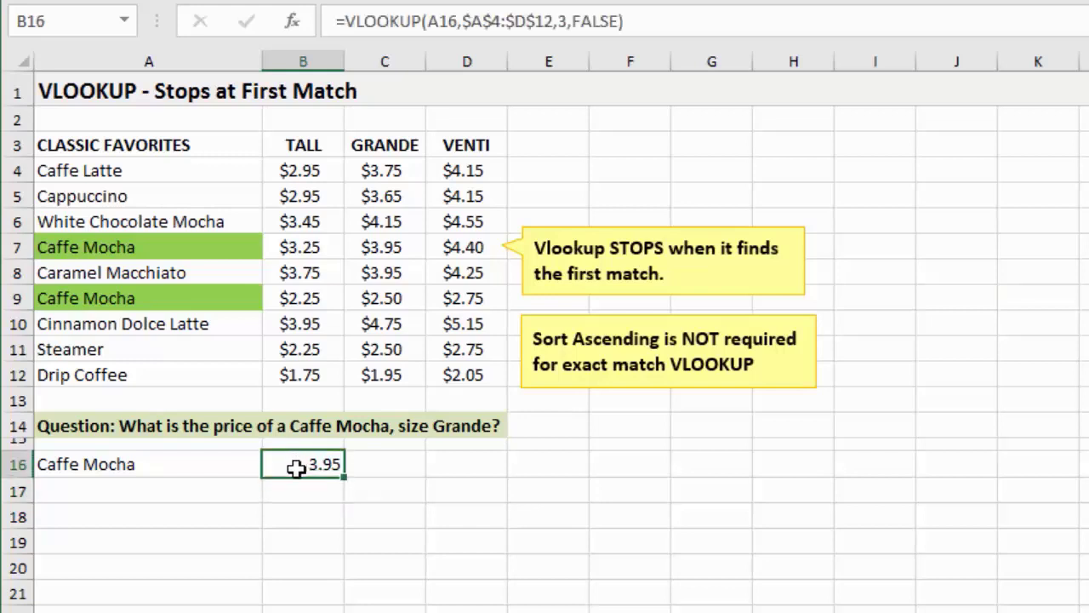
key("F2")
left_click_drag(499, 460, 554, 464)
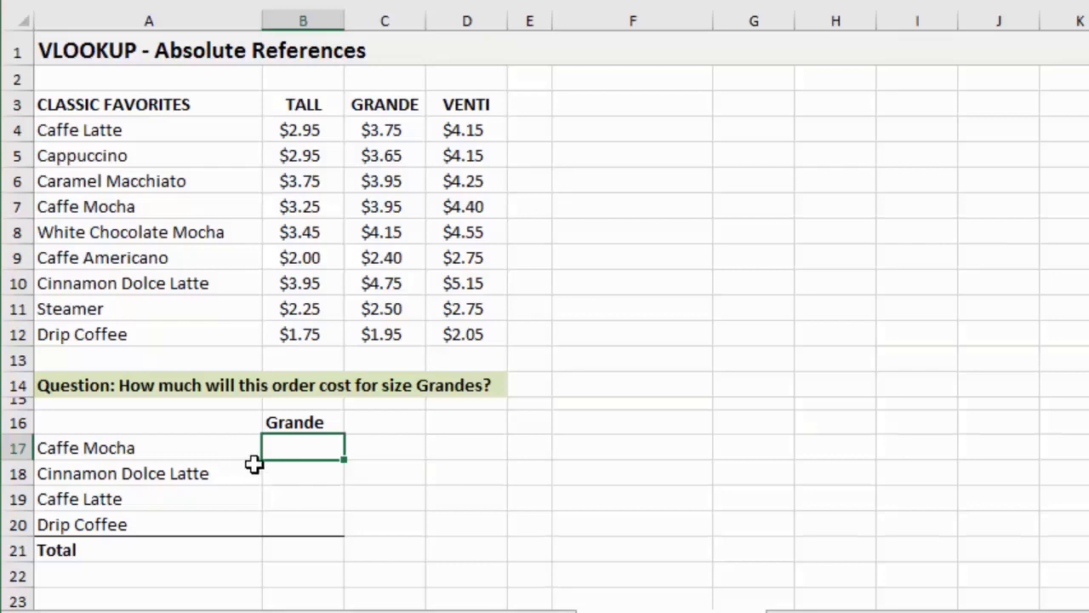
Look over the order items in A17:A20, their Grande price cells B17:B20 and the total cell B21.
left_click_drag(221, 446, 219, 520)
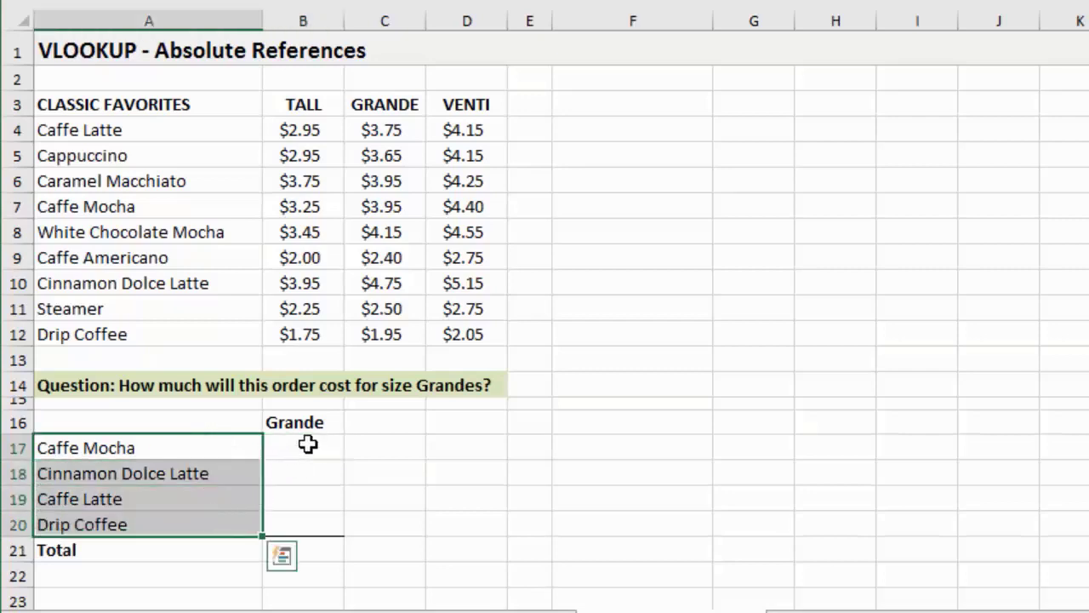
left_click_drag(308, 443, 307, 521)
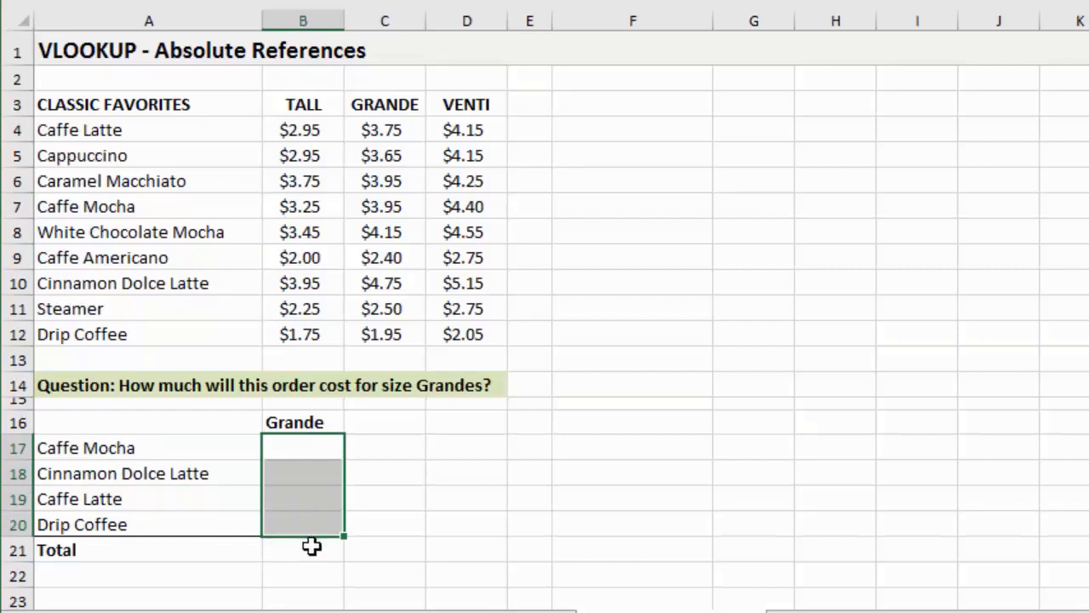
left_click(311, 550)
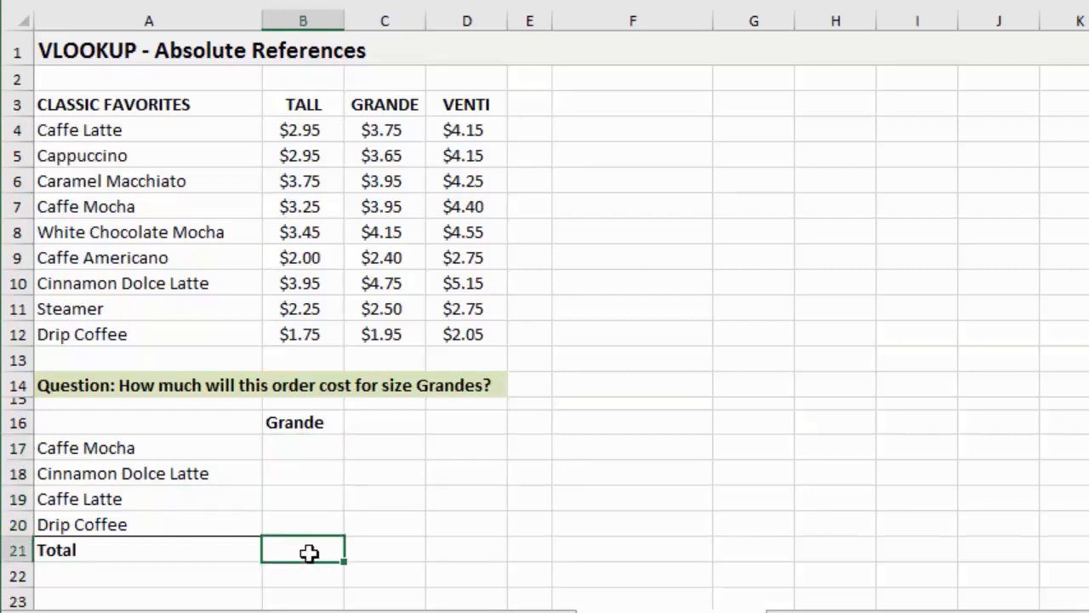
Start a VLOOKUP in B17 with lookup value A17 and the absolute table array $A$4:$D$12.
left_click(295, 452)
type("=vl")
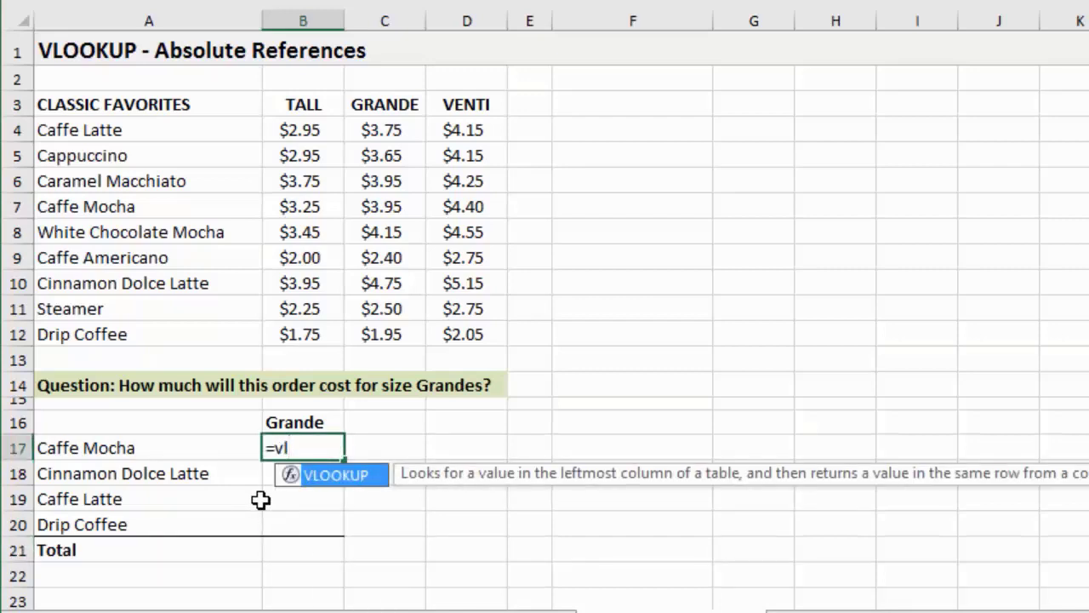
key("Tab")
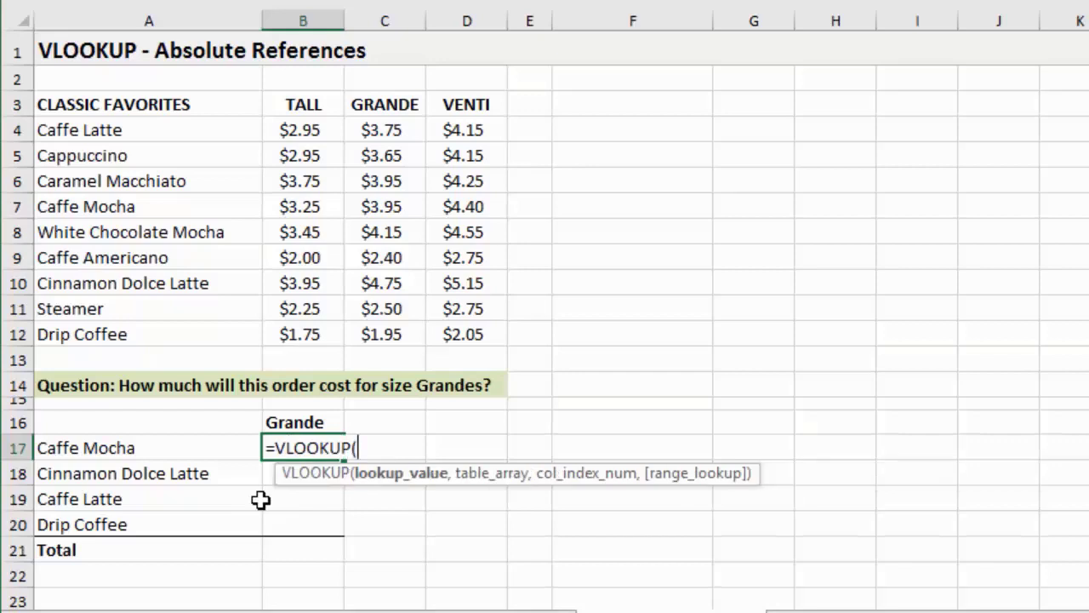
left_click(226, 450)
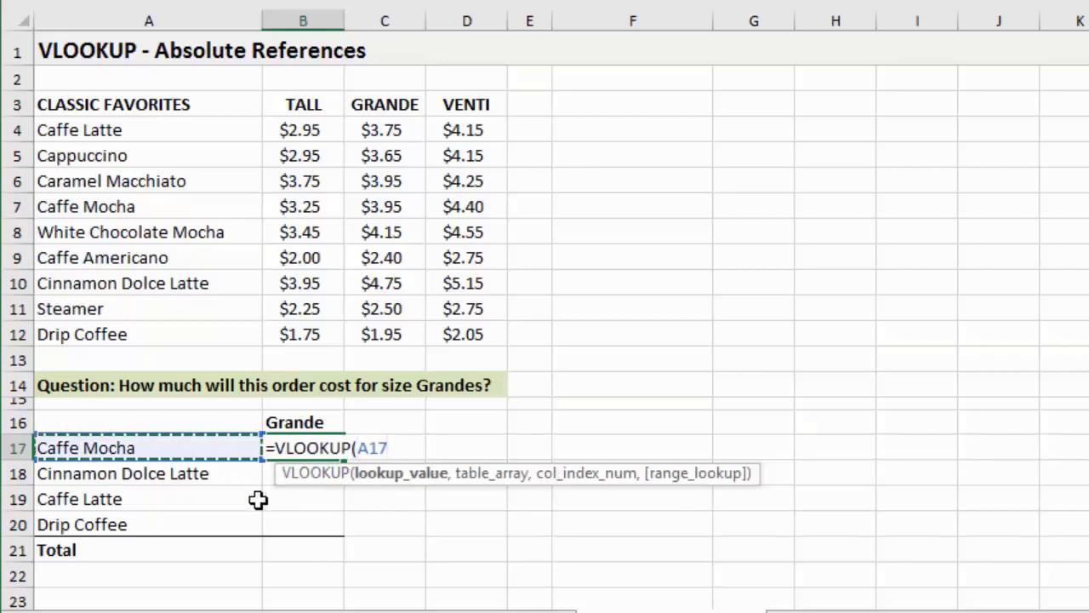
type(",")
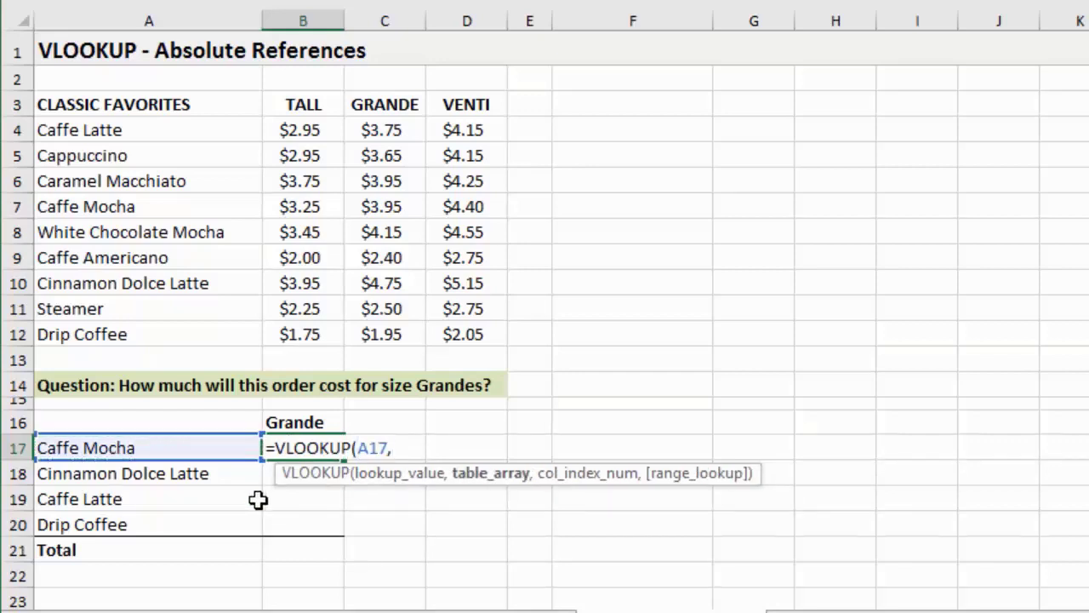
left_click_drag(156, 131, 471, 337)
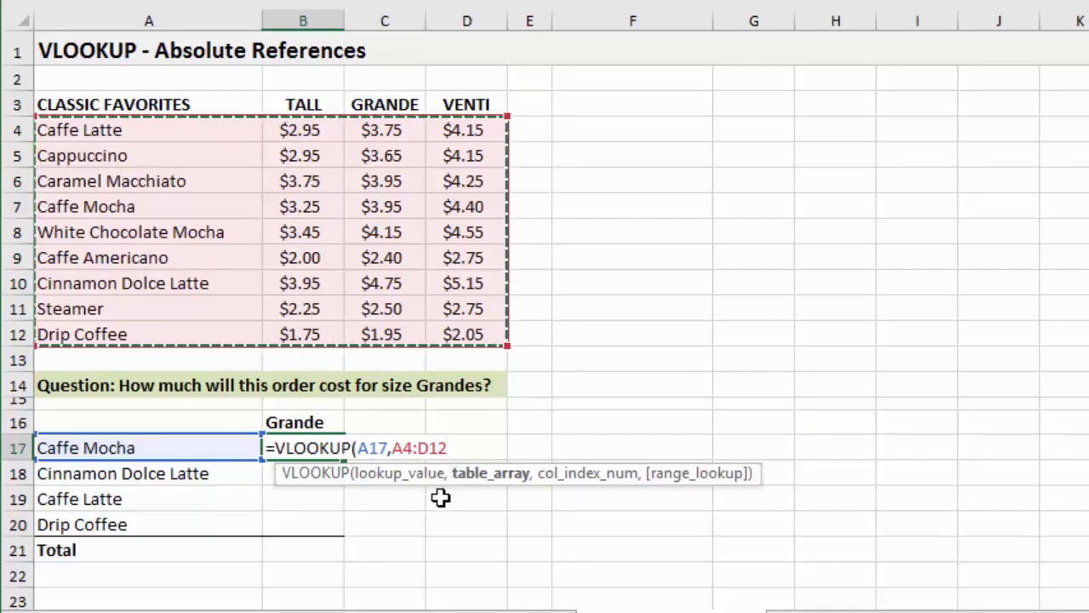
key("F4")
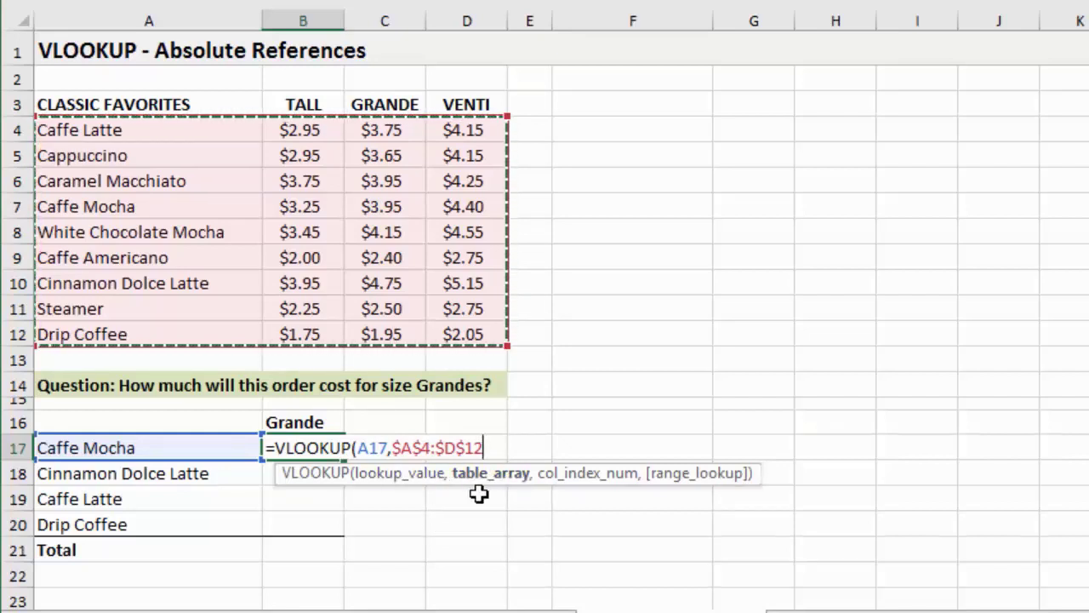
Finish the VLOOKUP in B17 with column index 3 and FALSE for an exact match, and enter it.
type(",")
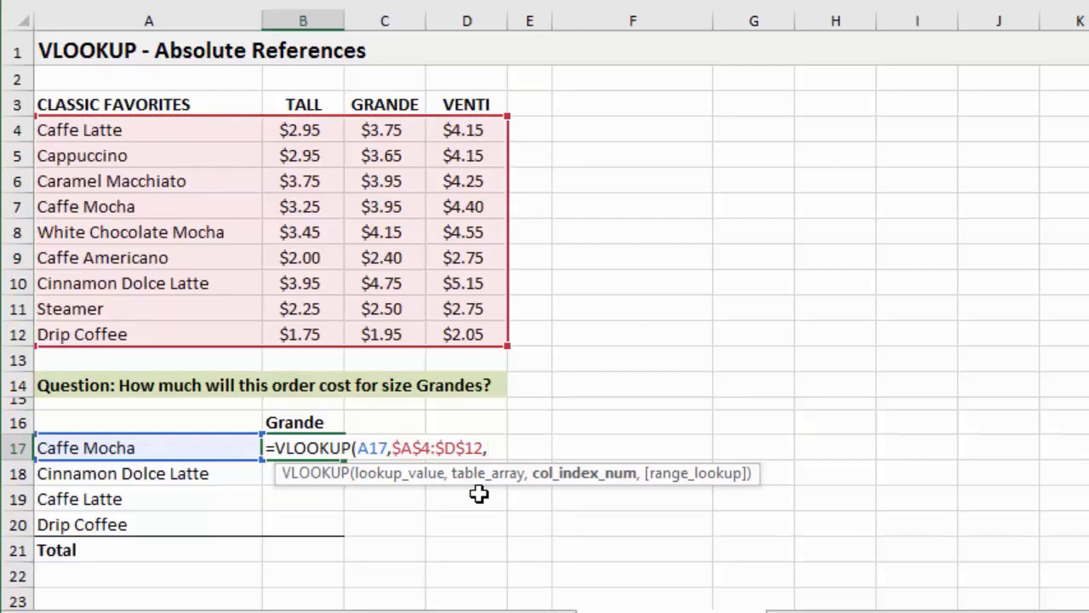
type("3,f")
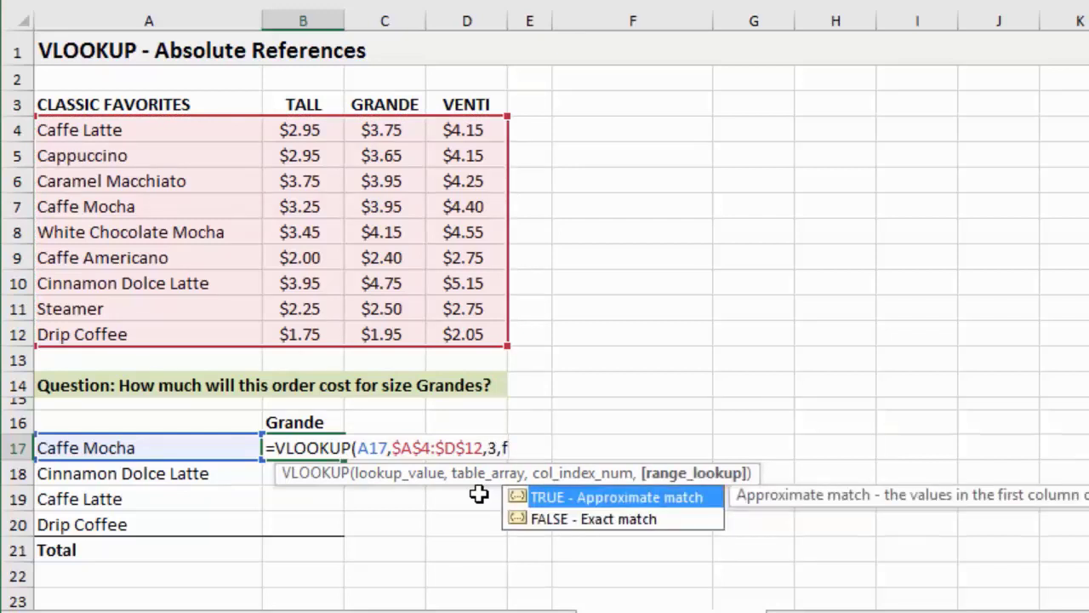
key("Down")
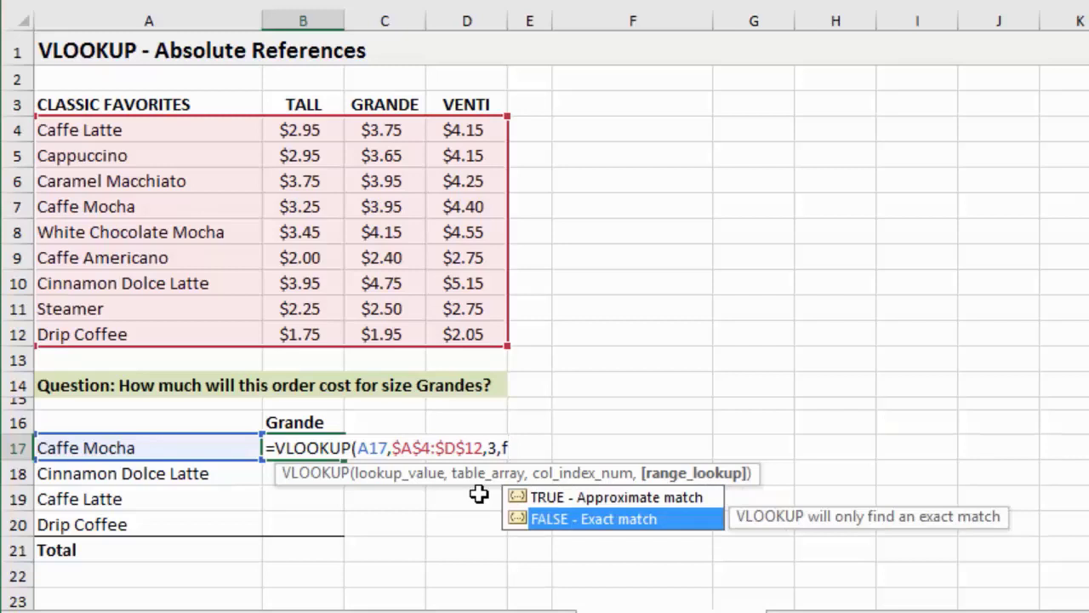
key("Tab")
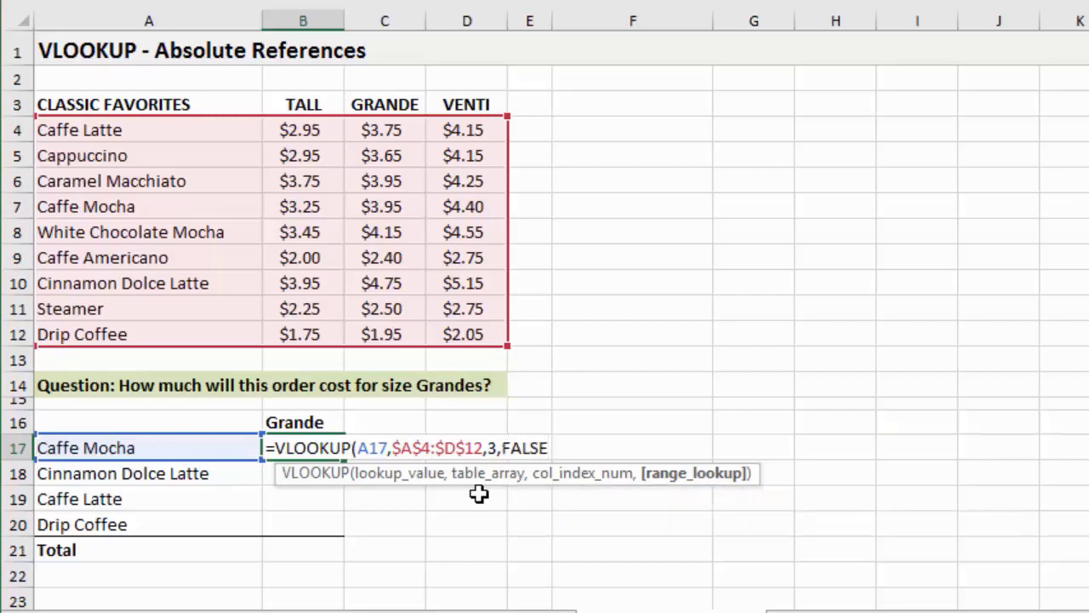
type(")")
key("Return")
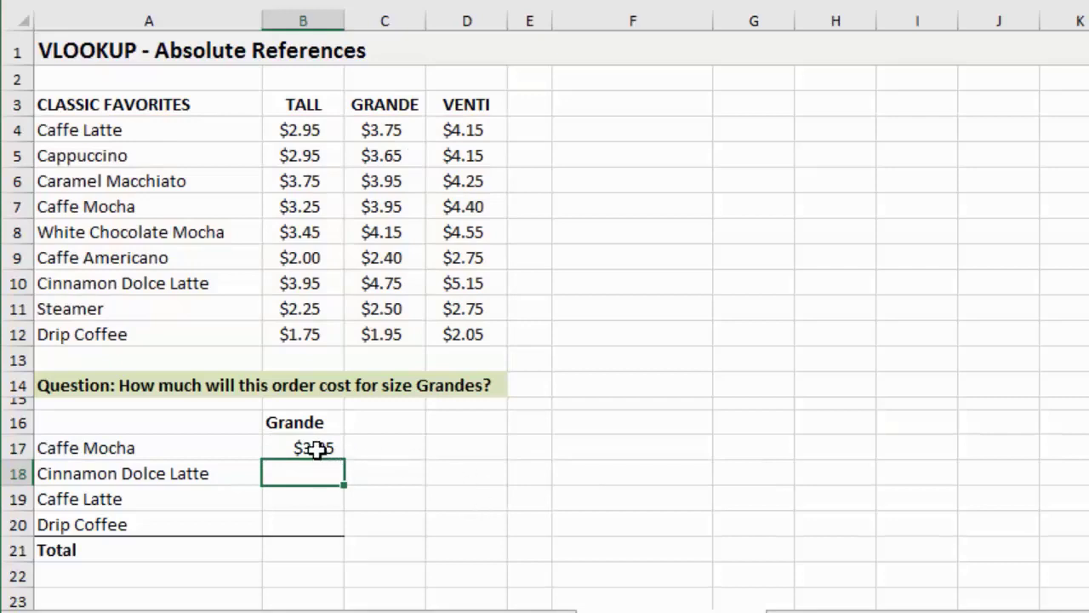
Fill the VLOOKUP from B17 down to B20 and total the order in B21 with AutoSum over B17:B20.
left_click(317, 449)
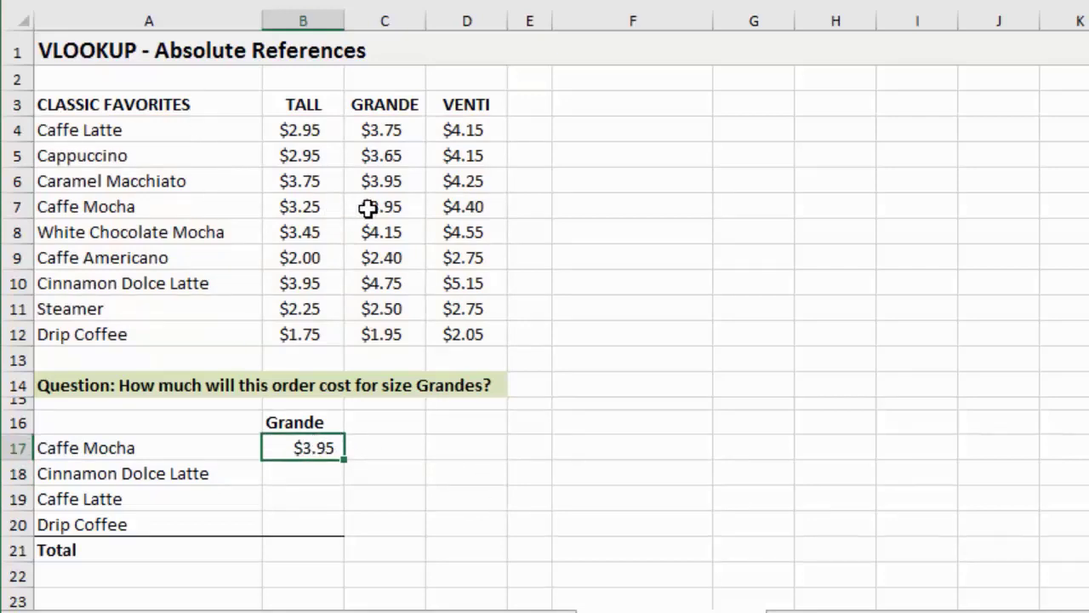
left_click_drag(345, 460, 345, 536)
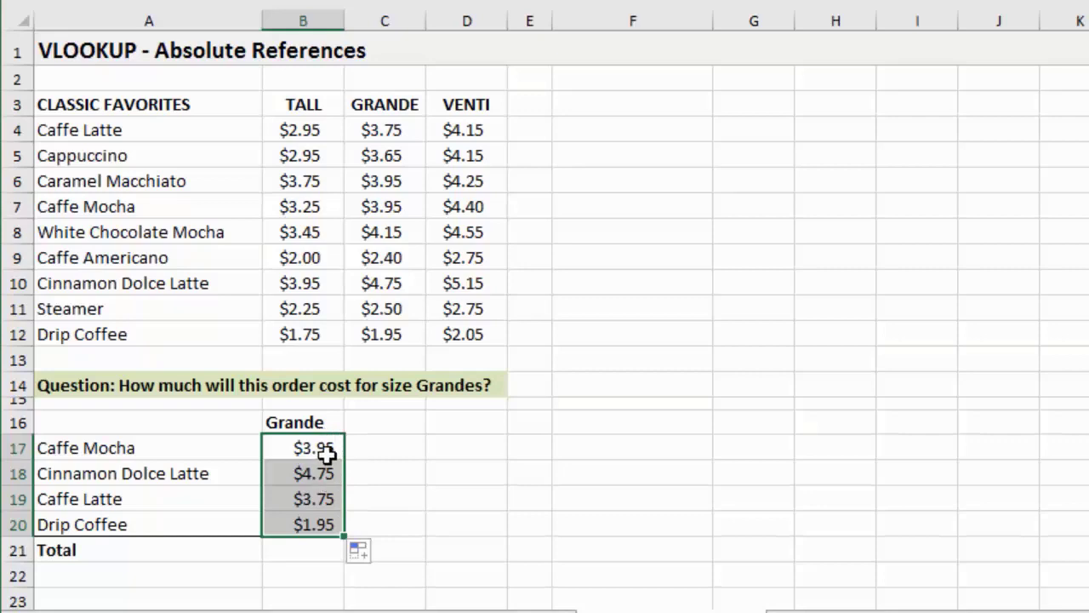
left_click(321, 547)
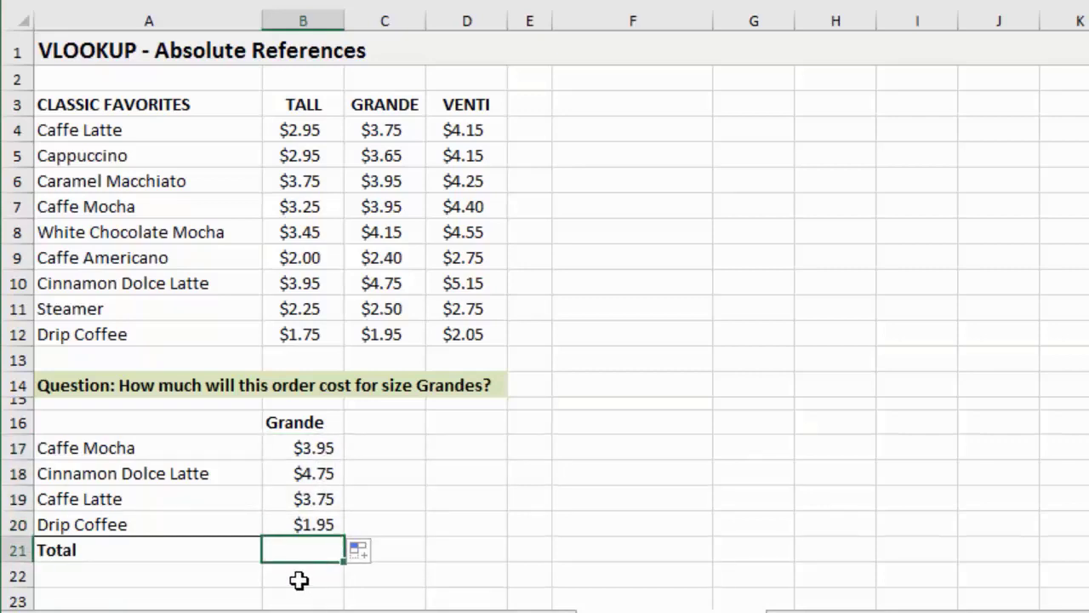
key("alt+equal")
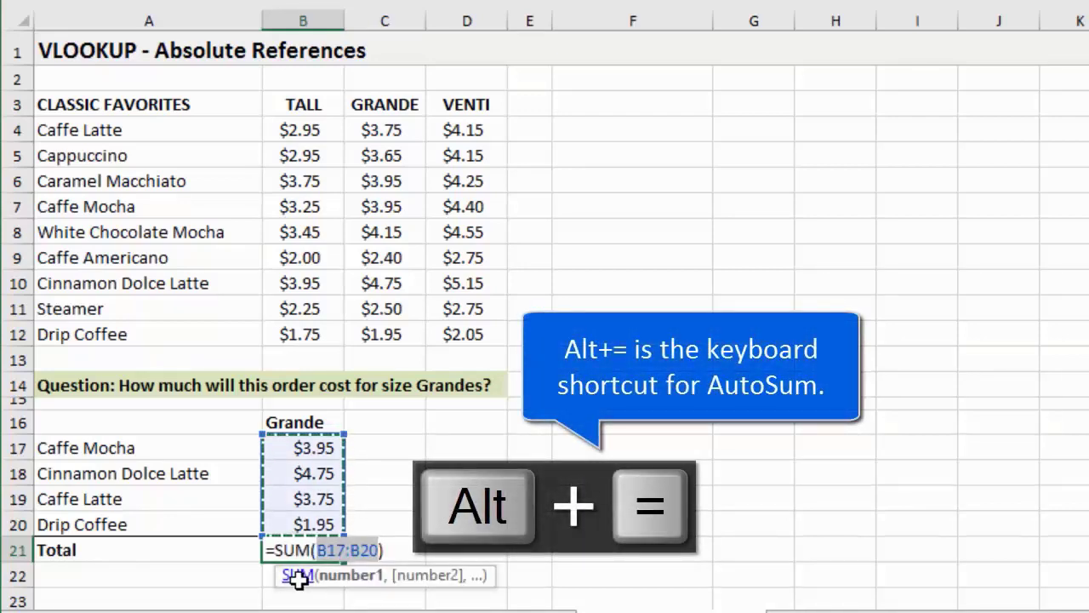
key("Return")
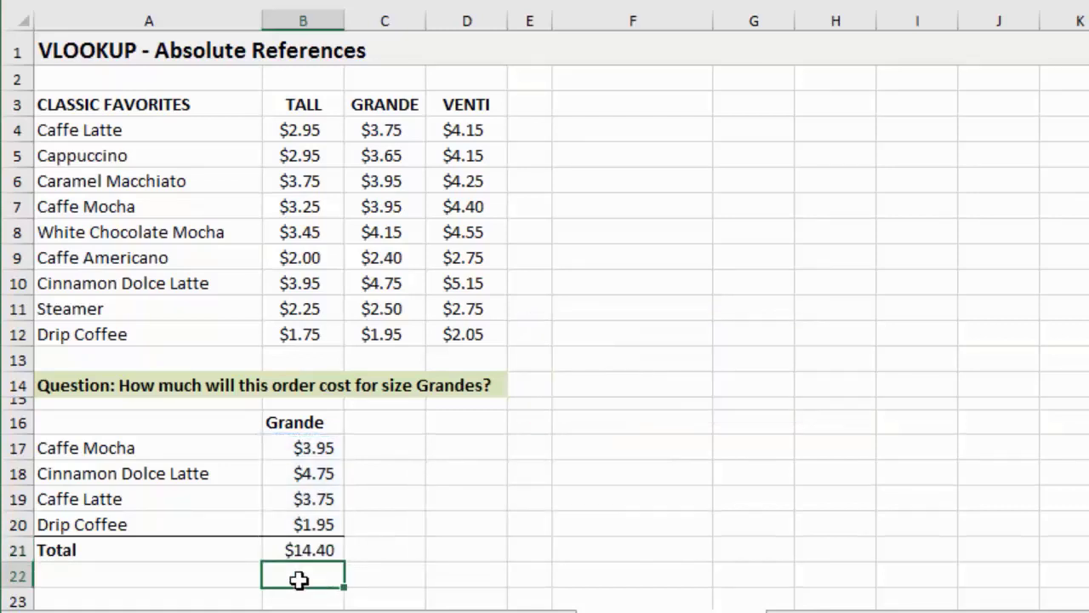
left_click(308, 550)
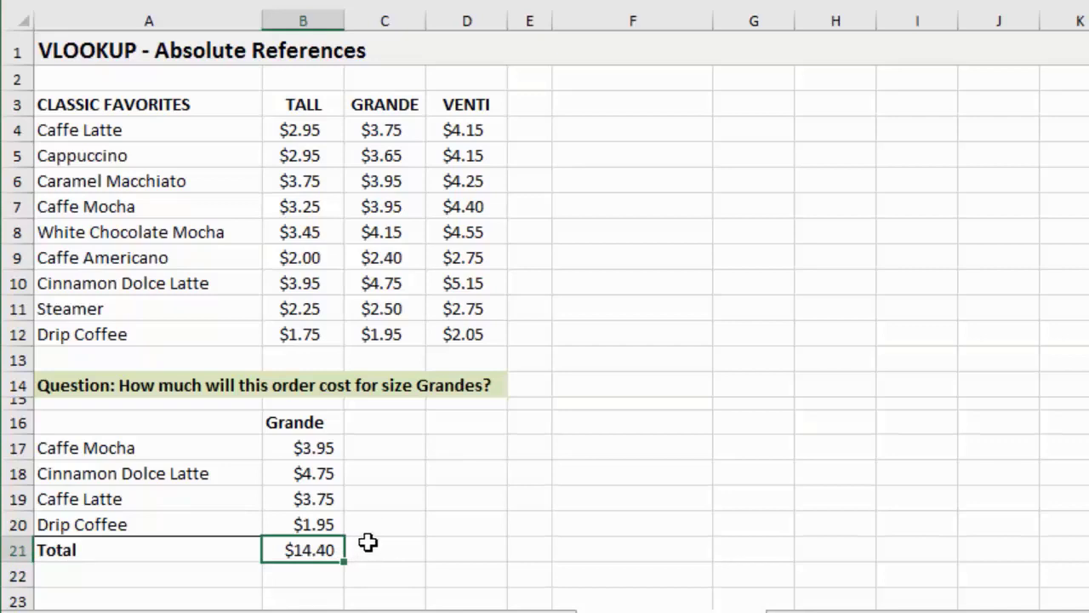
Change the table array in the B17 VLOOKUP to the relative reference A4:D12 and enter the formula.
left_click(313, 450)
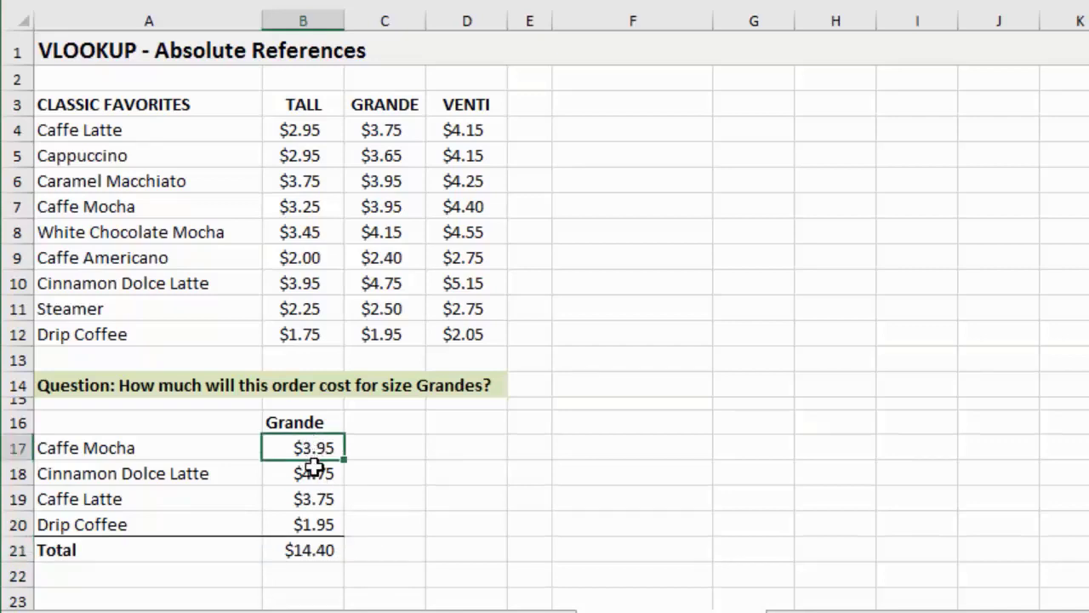
key("F2")
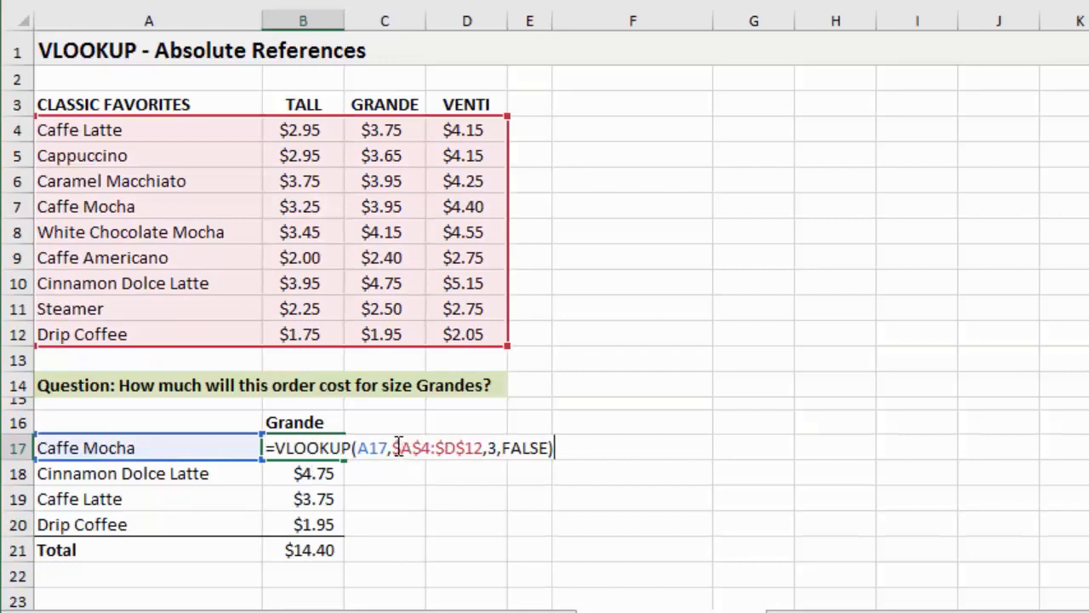
mouse_move(400, 447)
left_mouse_down()
mouse_move(480, 449)
mouse_move(393, 448)
left_mouse_up()
left_click(482, 448)
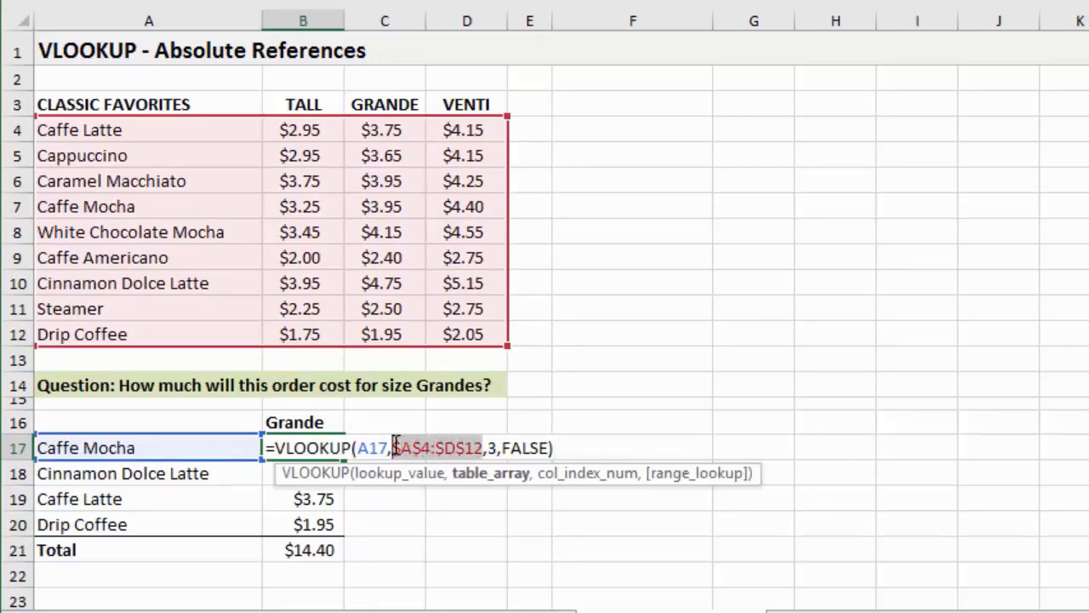
key("F4")
key("F4")
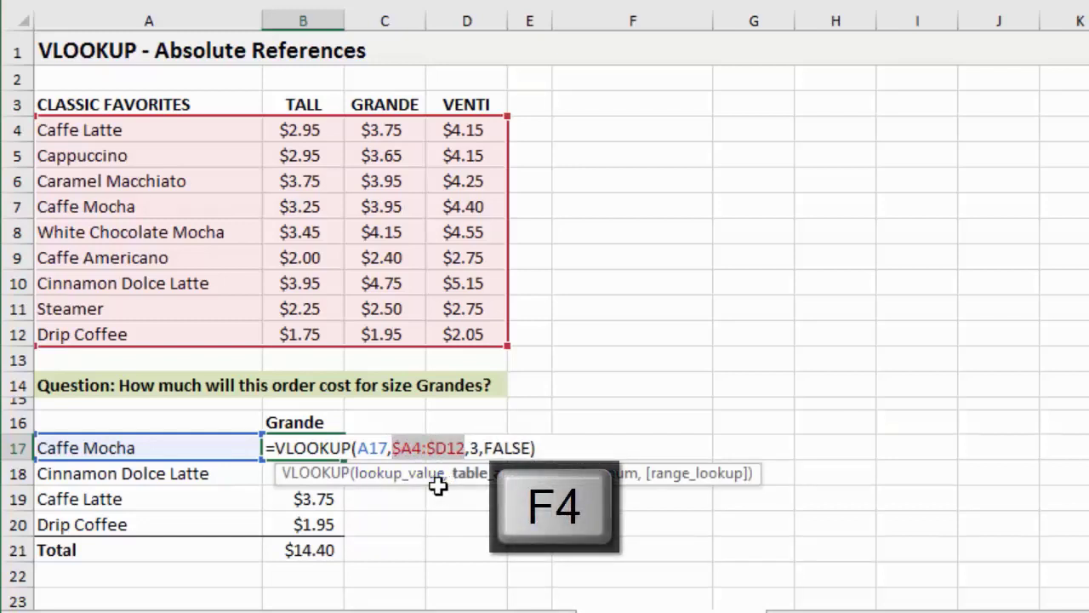
key("F4")
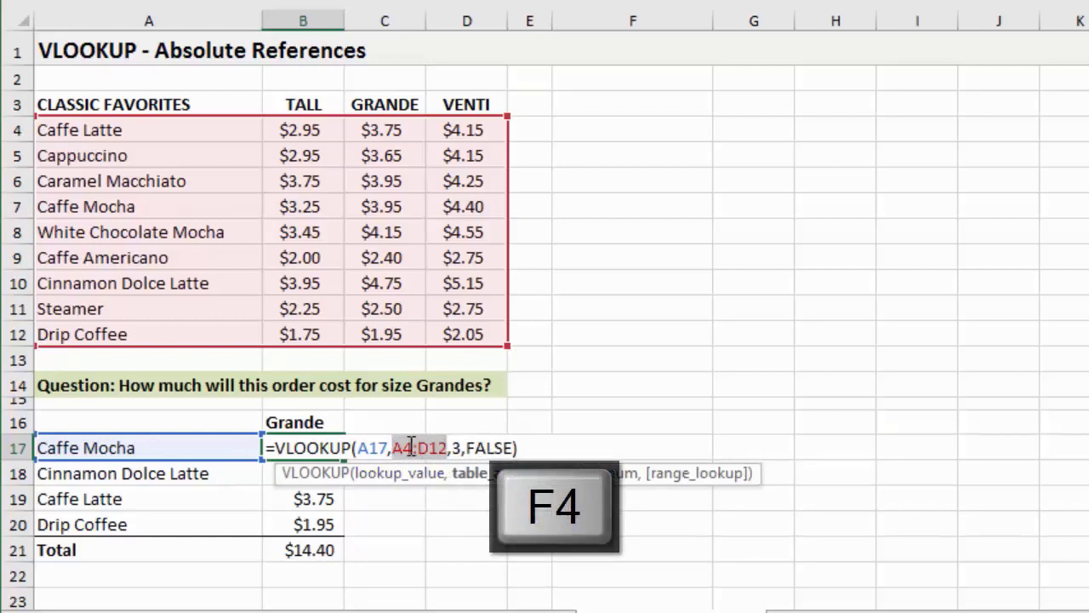
key("ctrl+Return")
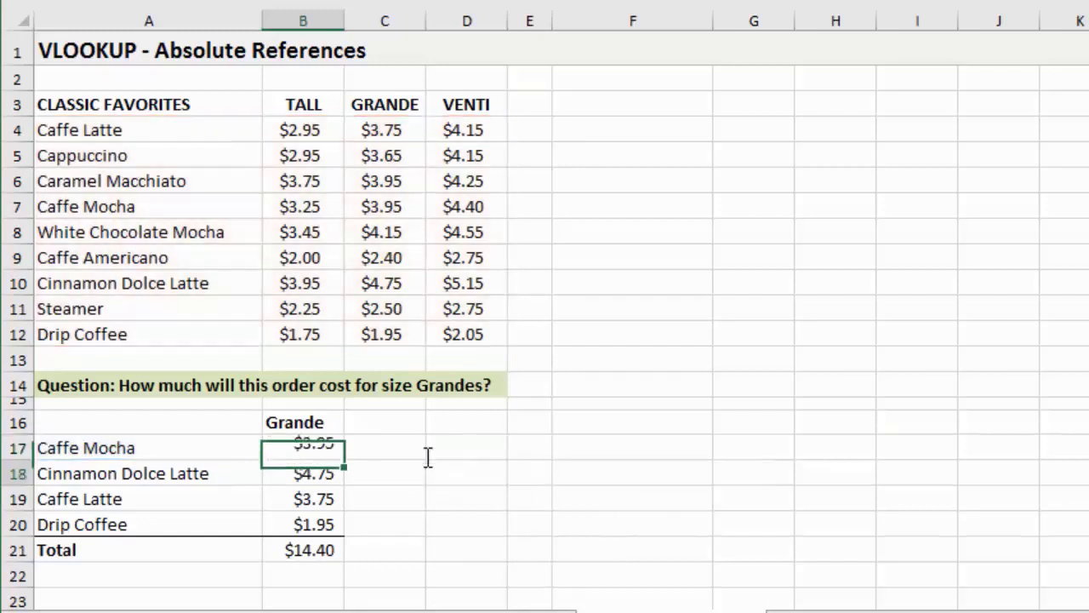
Fill the relative-reference VLOOKUP from B17 down to B20 and inspect the copied table array in B19.
left_click(302, 447)
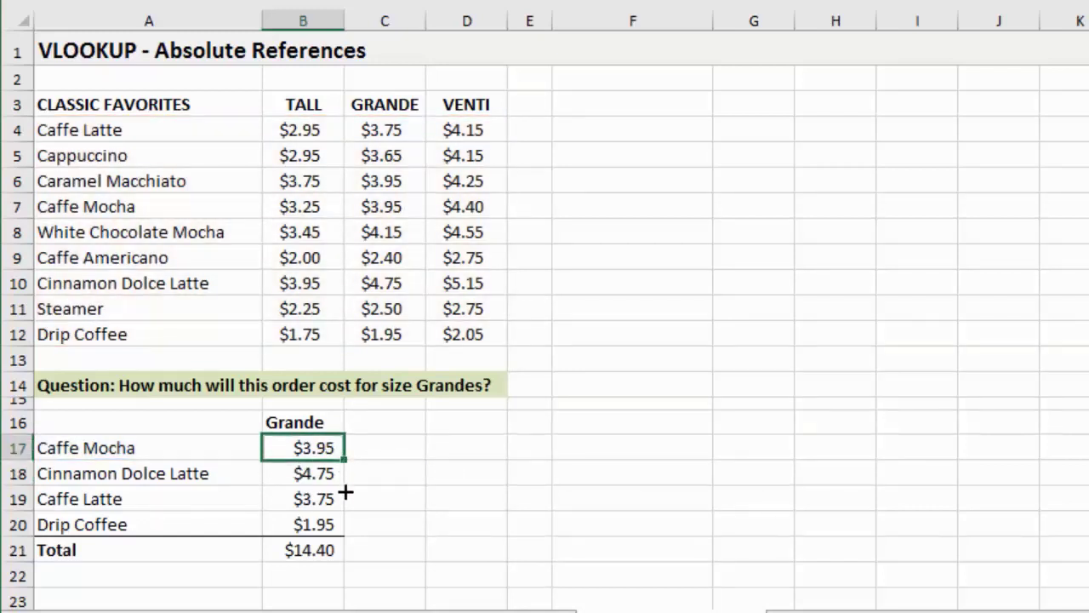
left_click_drag(345, 459, 347, 530)
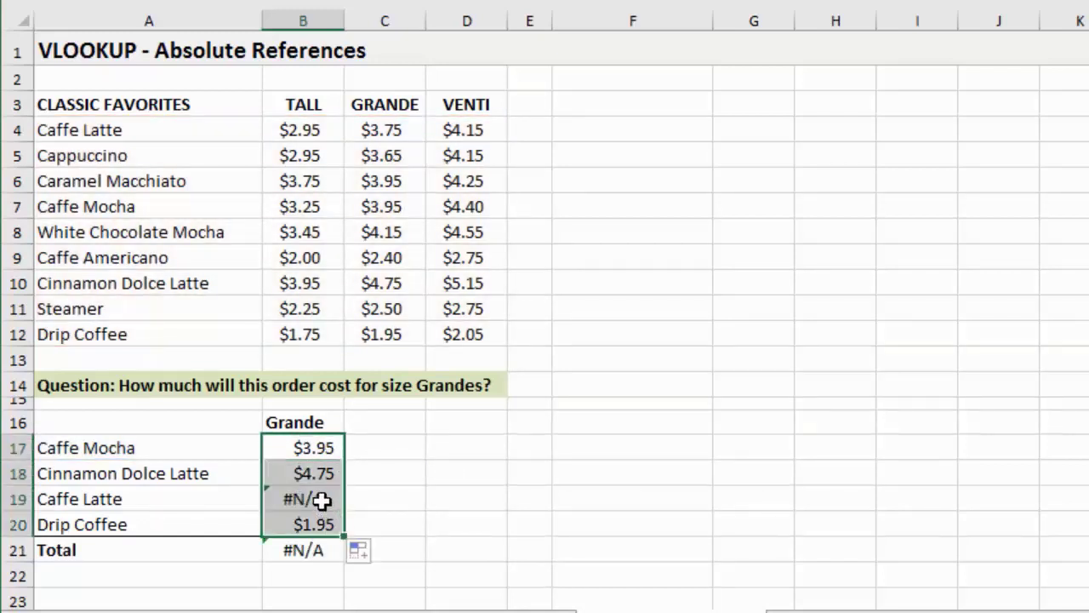
left_click(321, 500)
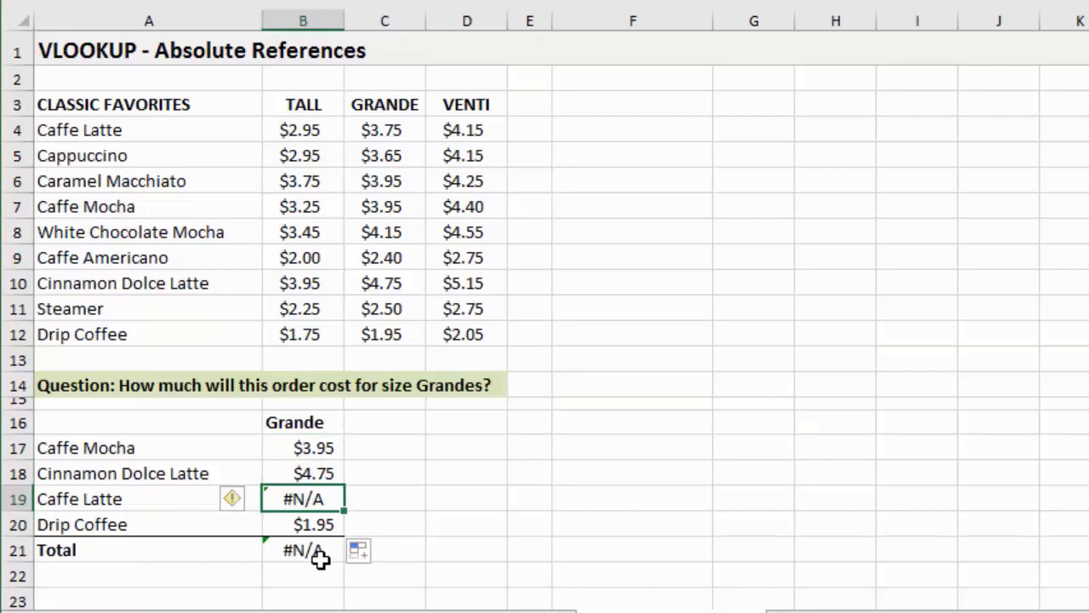
key("F2")
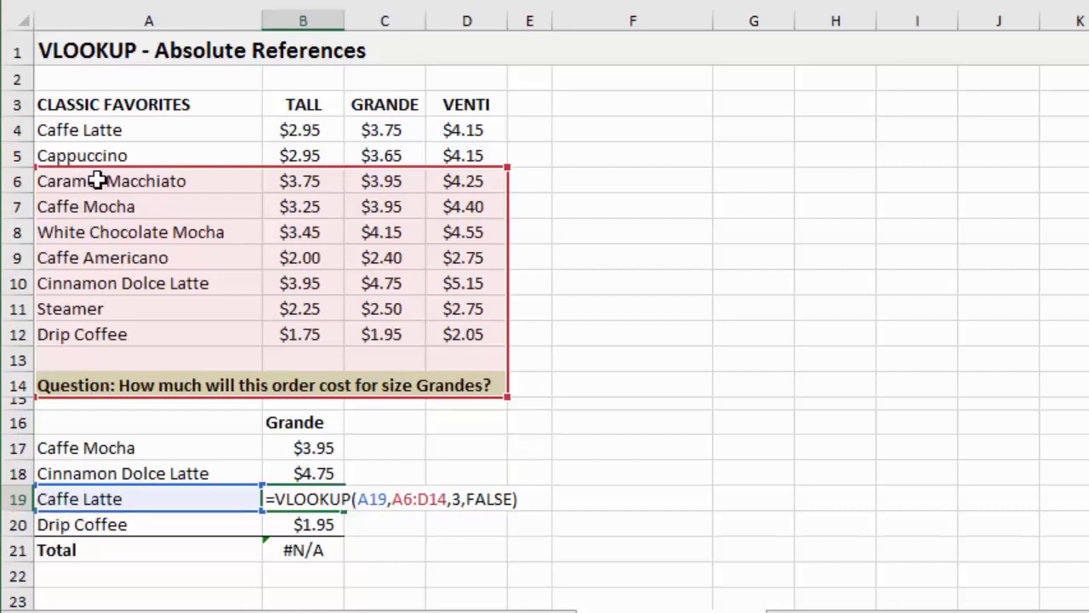
key("Return")
left_click(282, 497)
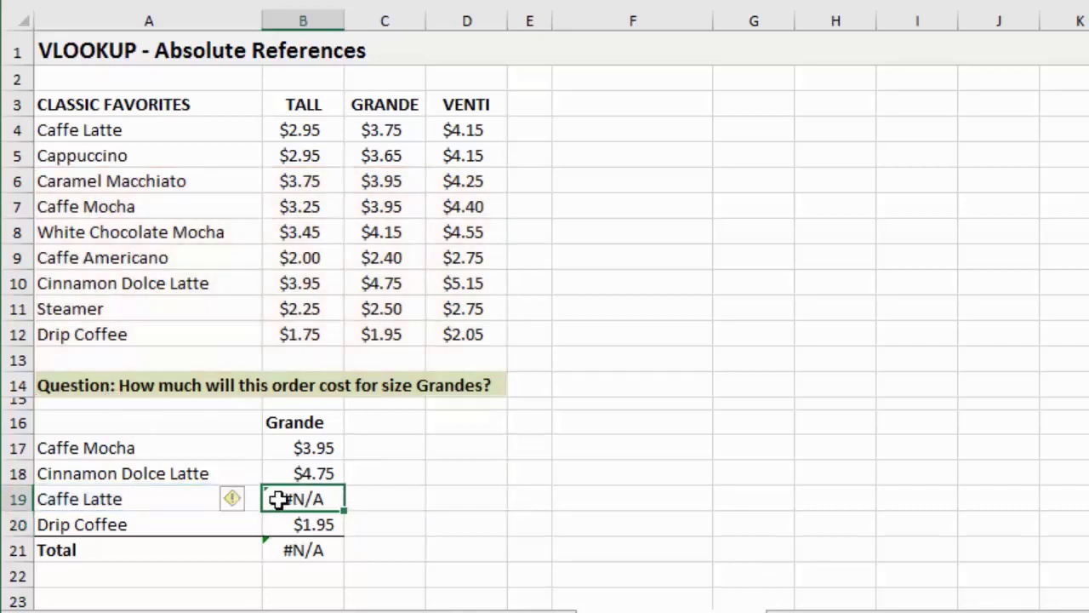
Make the table array in the B17 VLOOKUP absolute as $A$4:$D$12 and fill the formula down to B20.
left_click(290, 451)
key("F2")
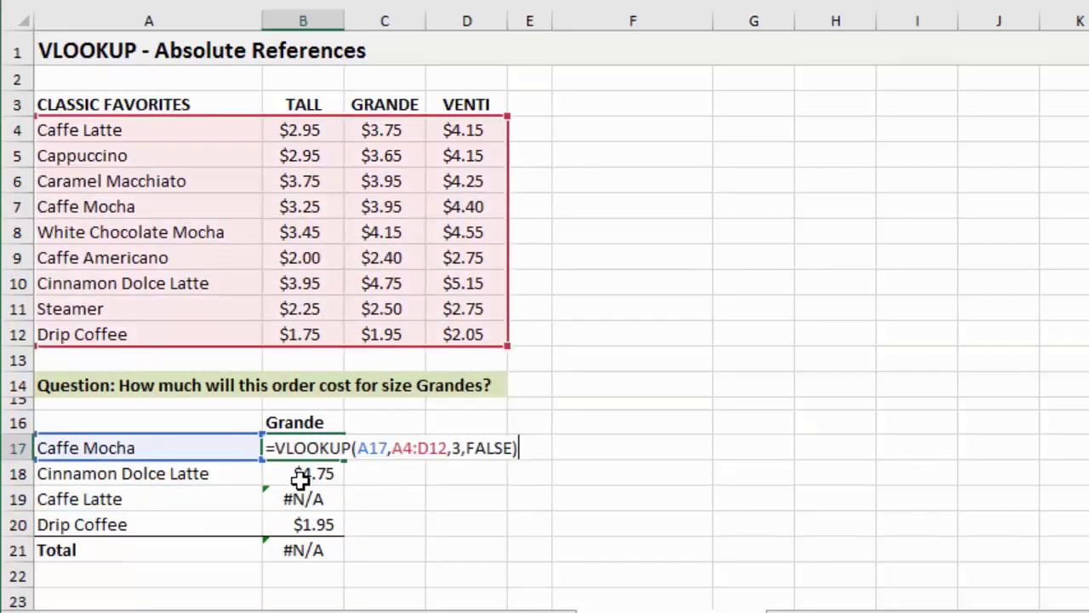
left_click(419, 449)
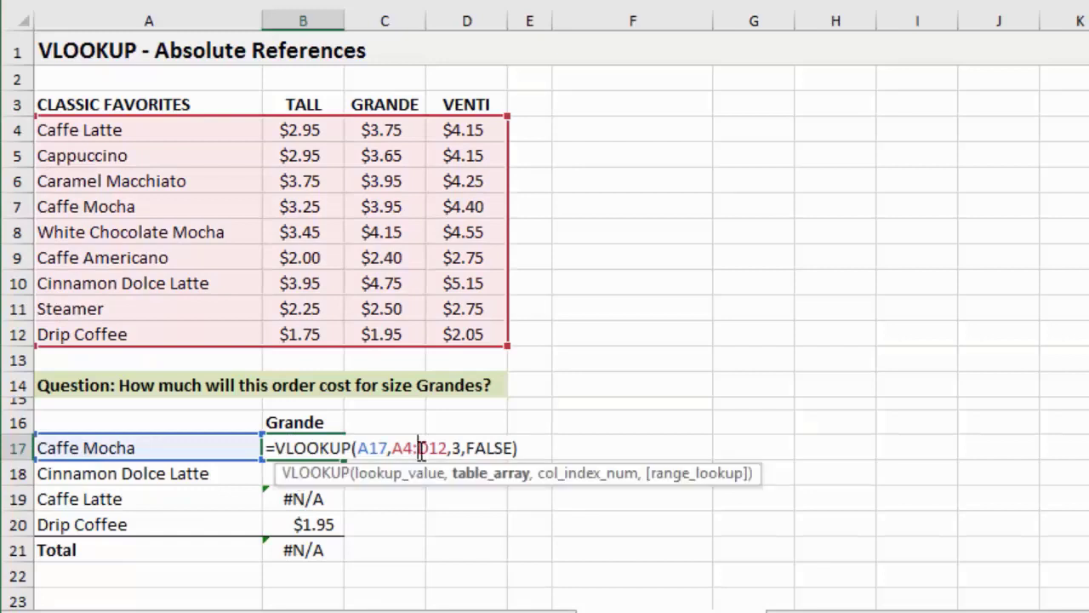
left_click(477, 483)
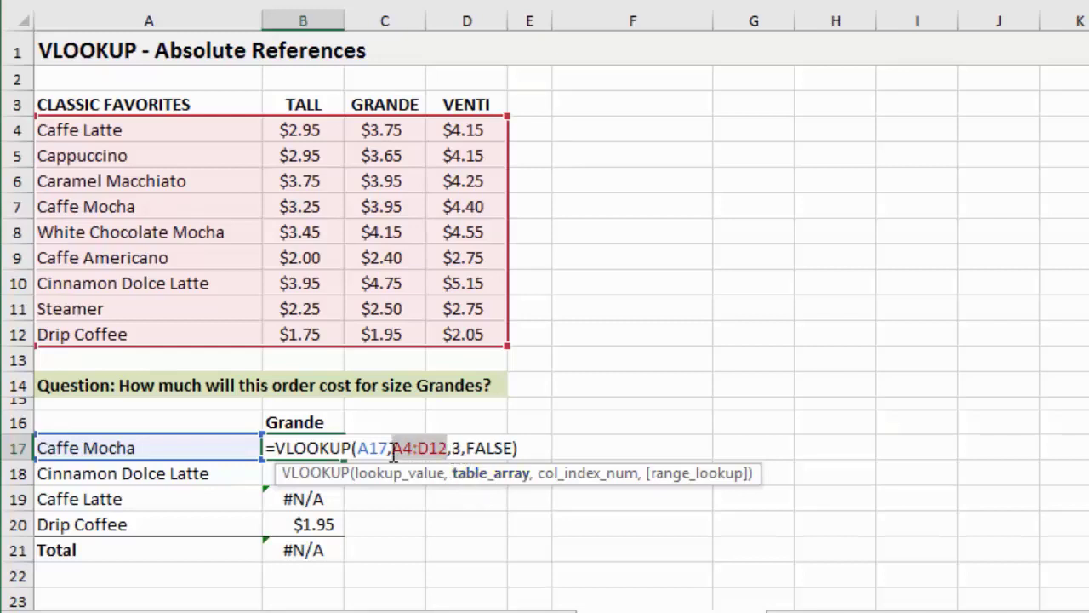
key("F4")
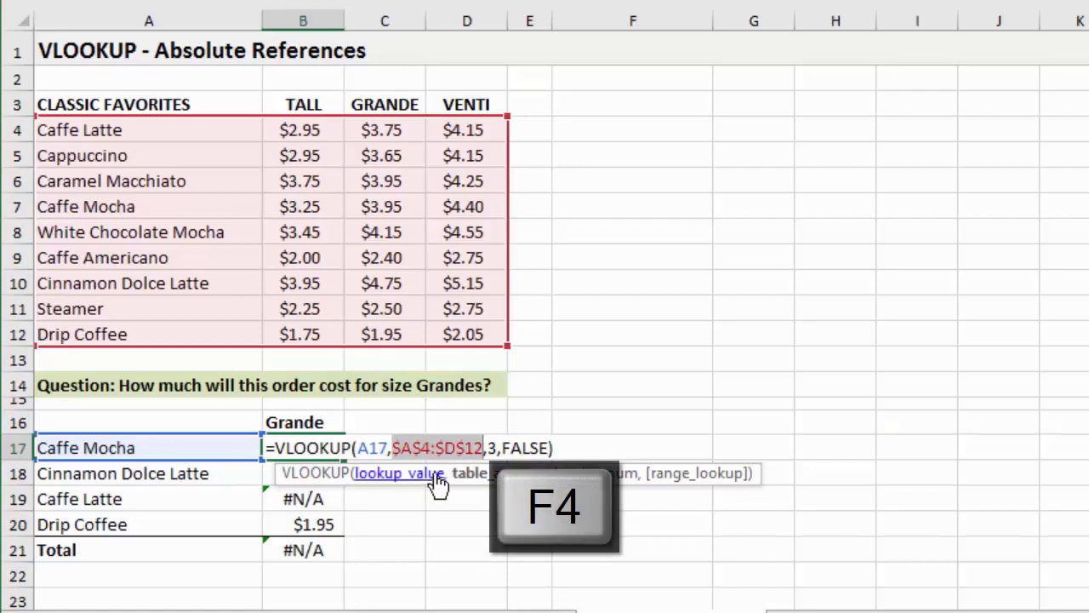
key("Return")
left_click(307, 446)
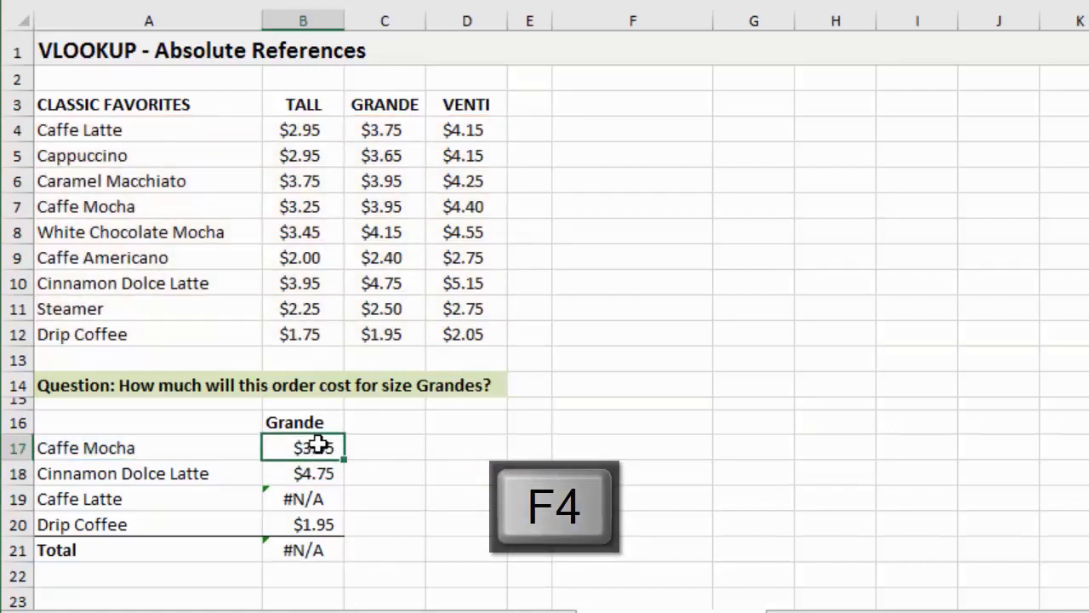
left_click_drag(347, 470, 353, 534)
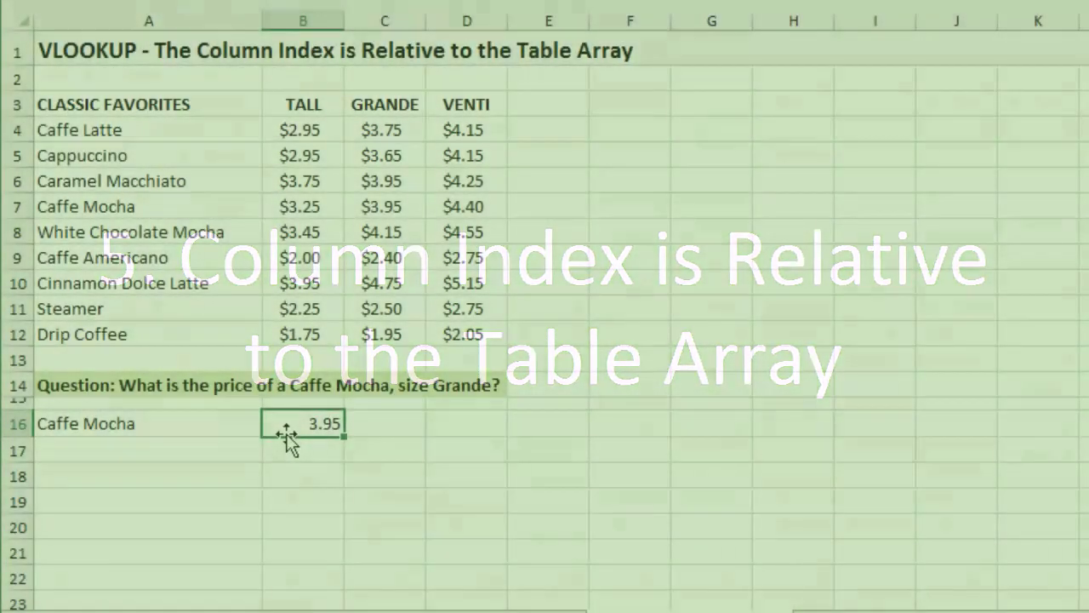
Examine the column index argument of the VLOOKUP in B16 on the Column Index is Relative to the Table Array example.
key("F2")
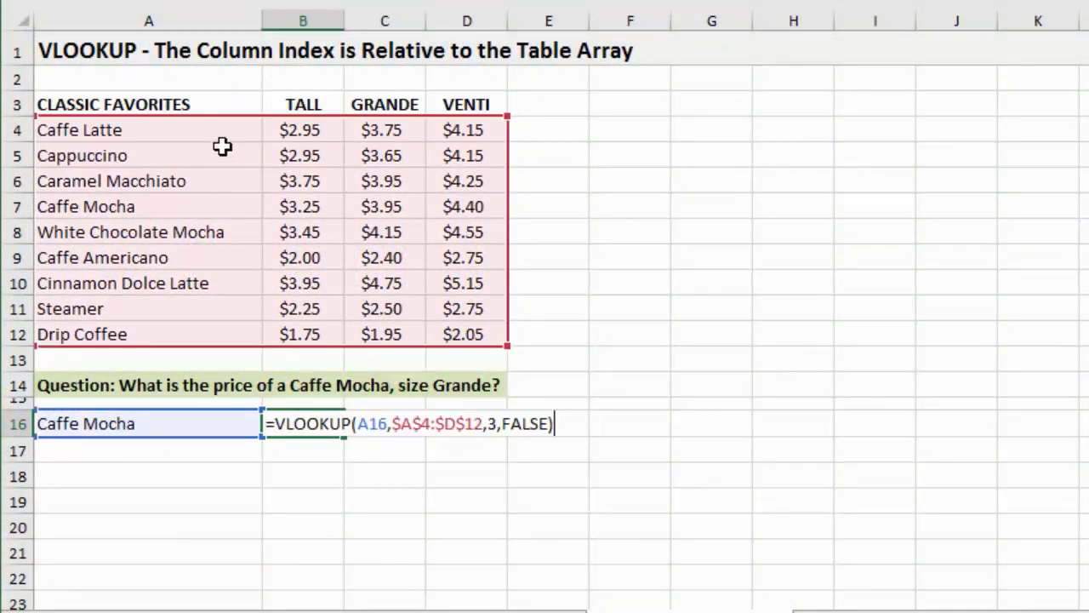
double_click(492, 424)
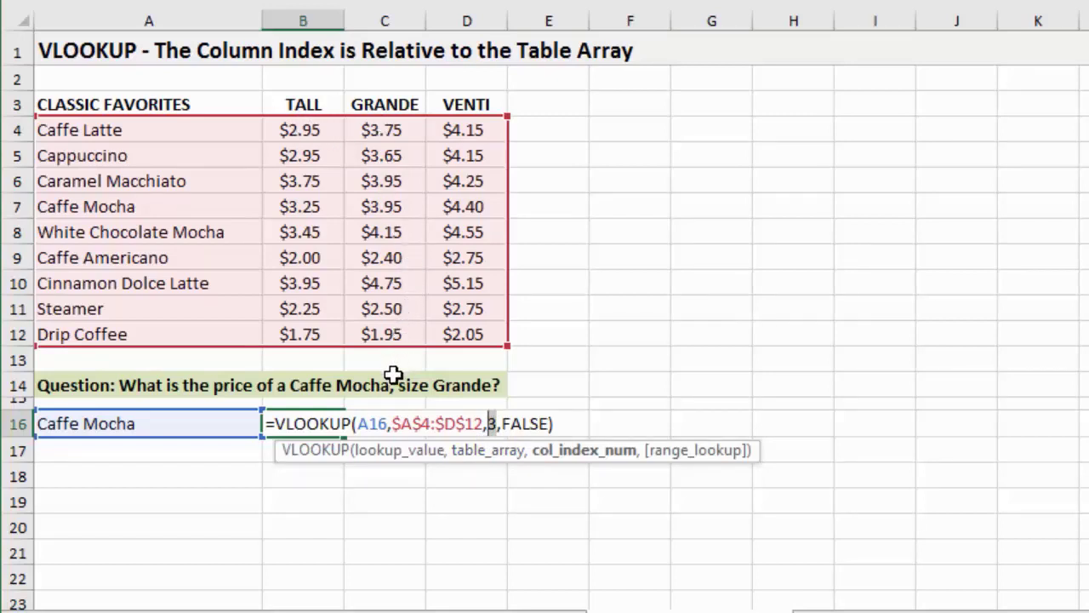
key("ctrl+Return")
Insert two blank columns before column A and check the column index argument of the shifted VLOOKUP in D16.
left_click(114, 19)
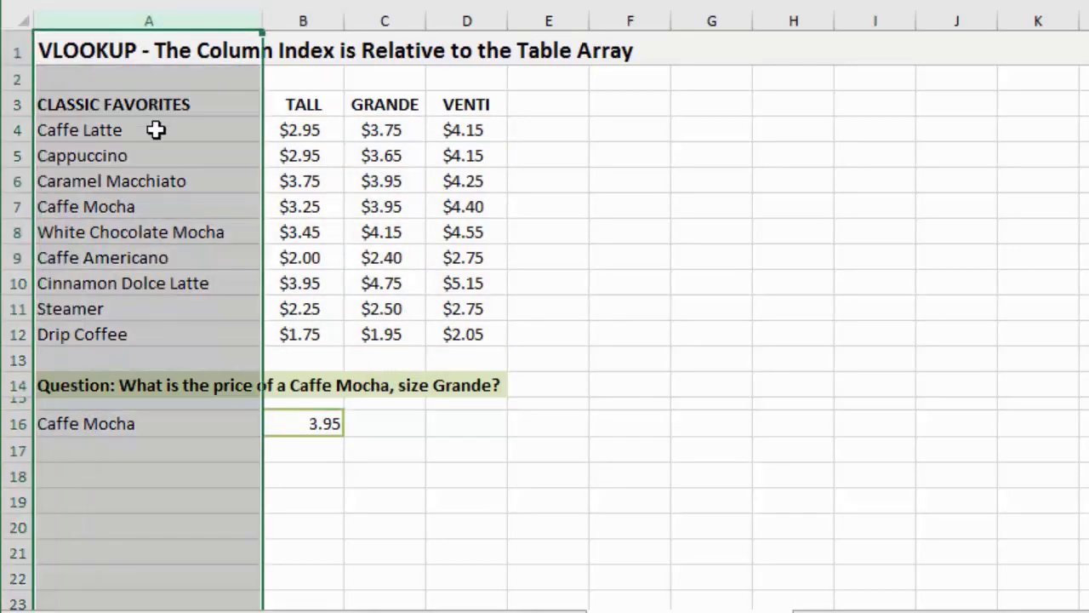
key("ctrl+plus")
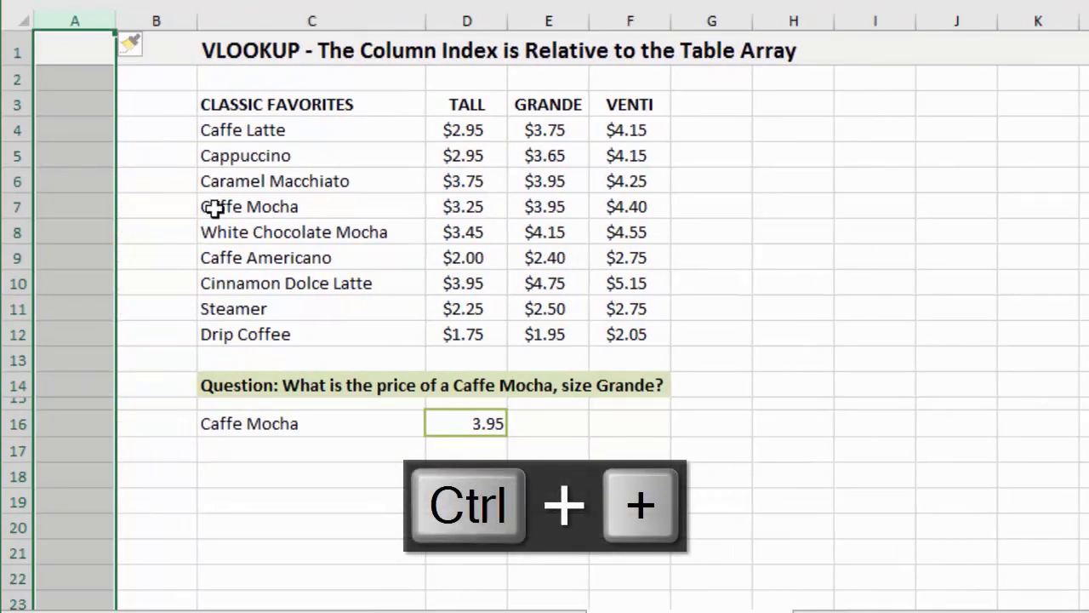
left_click(448, 423)
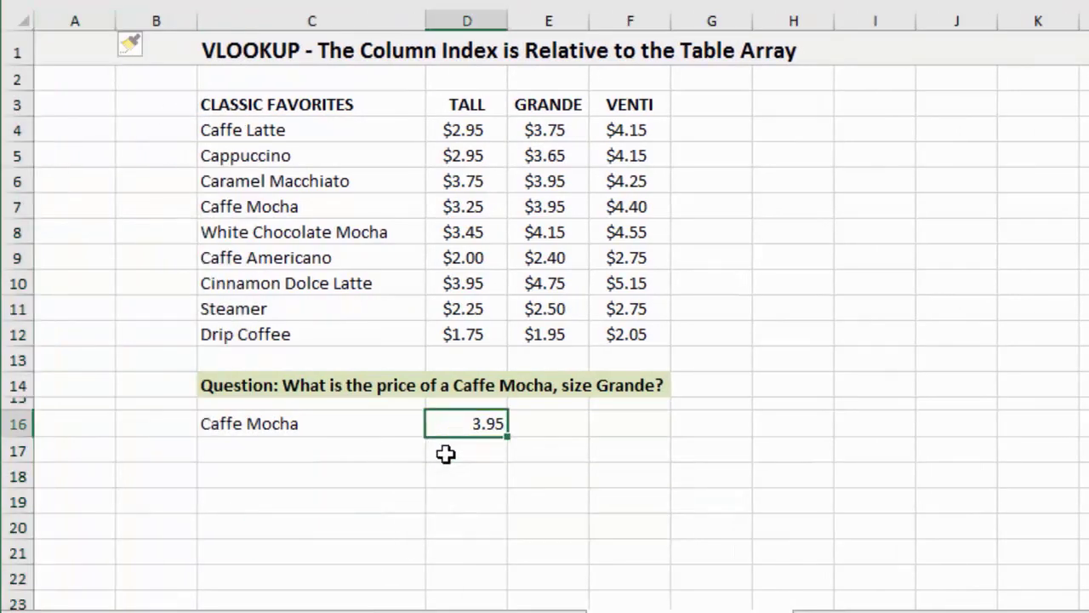
key("F2")
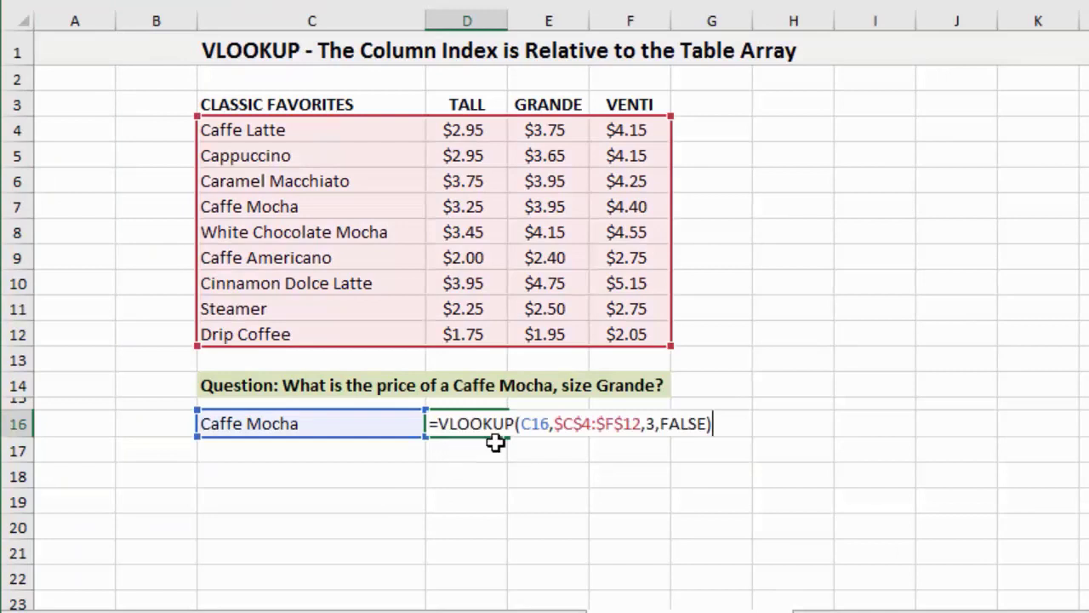
double_click(648, 425)
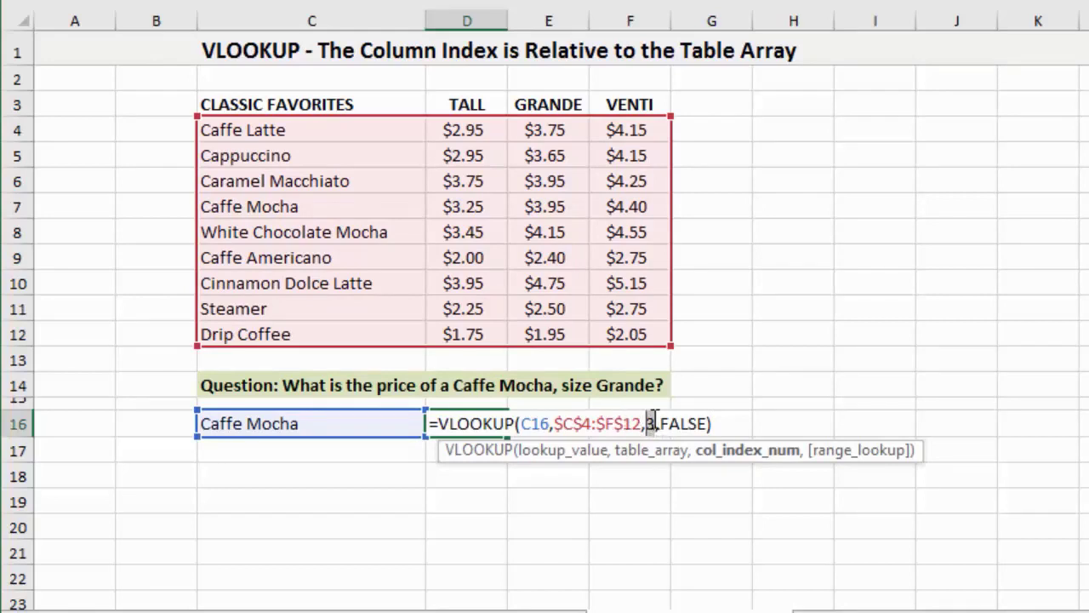
key("ctrl+Return")
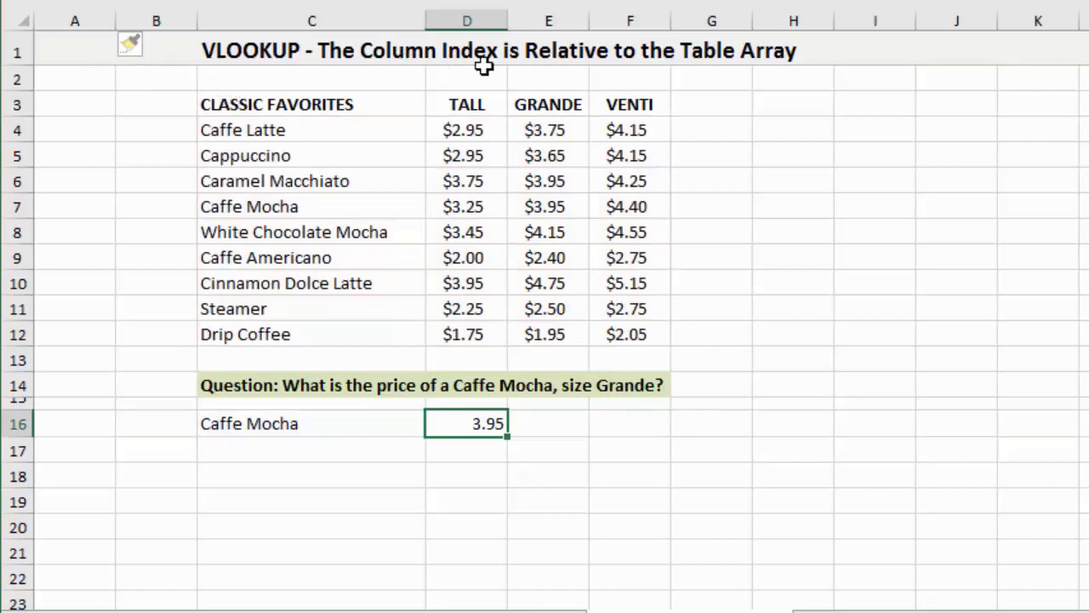
Clear the table array in the D16 VLOOKUP and reselect C4:F12 as the lookup range.
double_click(493, 421)
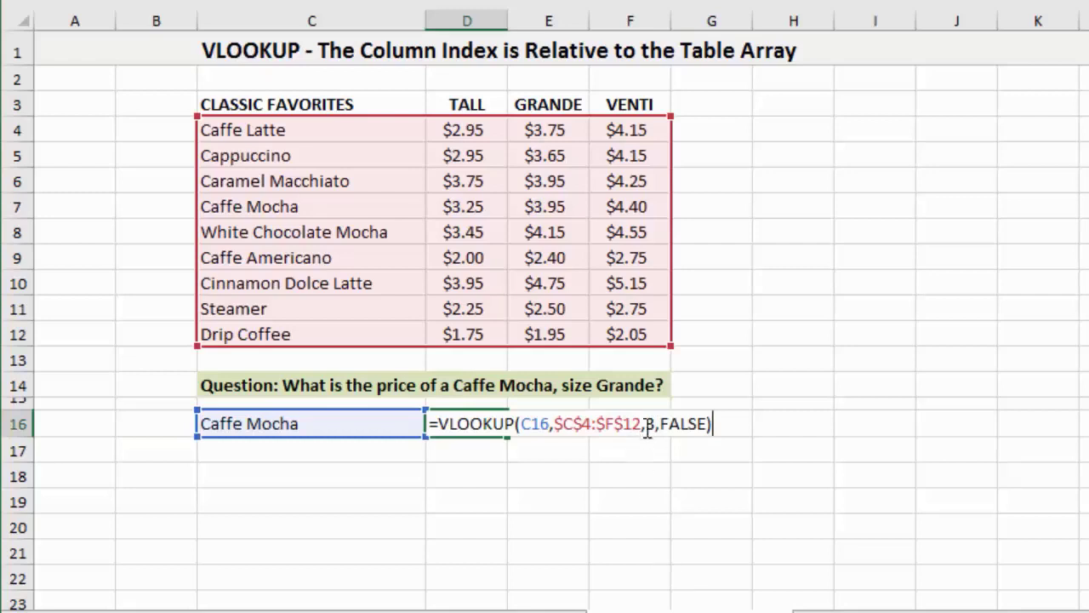
left_click_drag(641, 423, 554, 423)
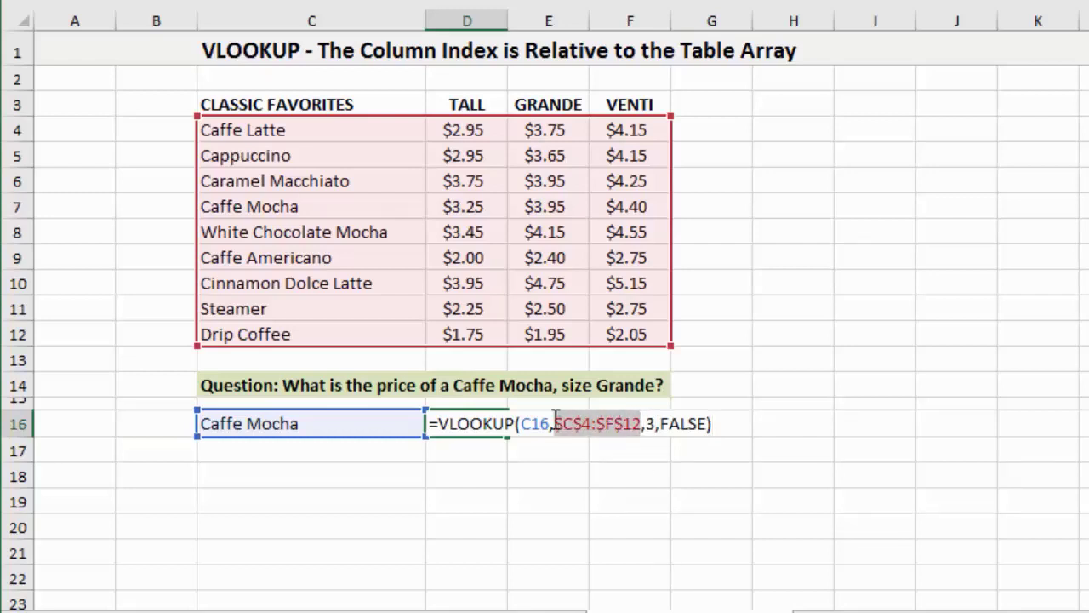
key("Delete")
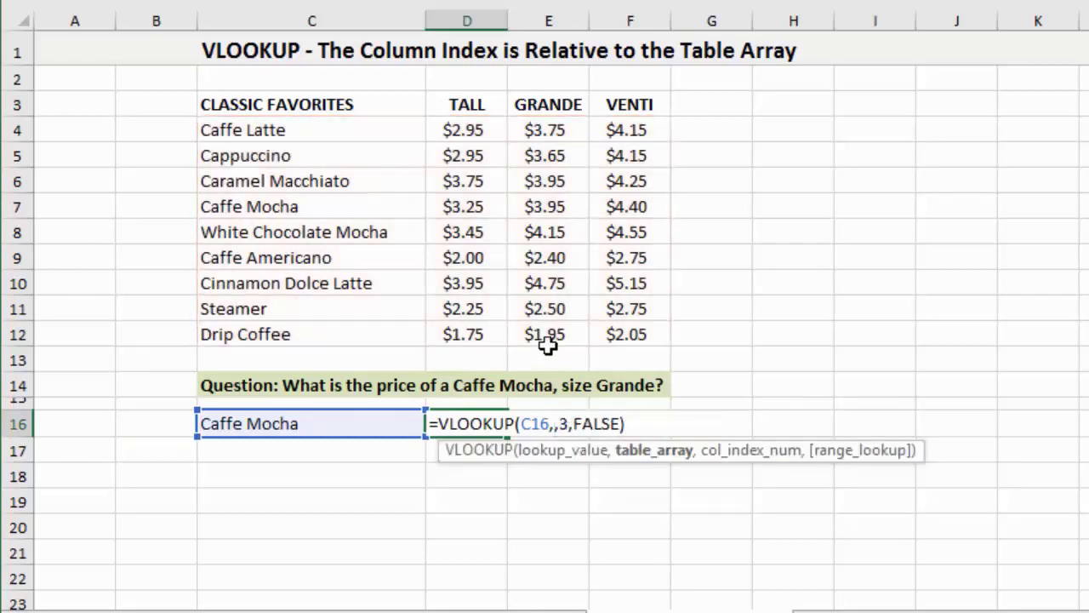
left_click_drag(258, 123, 566, 330)
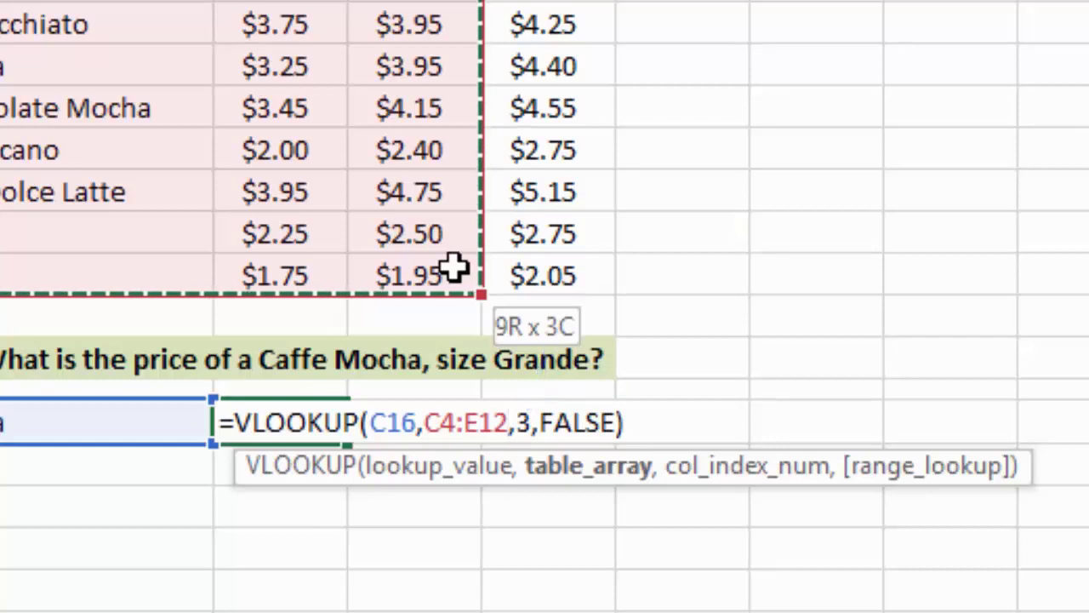
left_click_drag(453, 268, 539, 264)
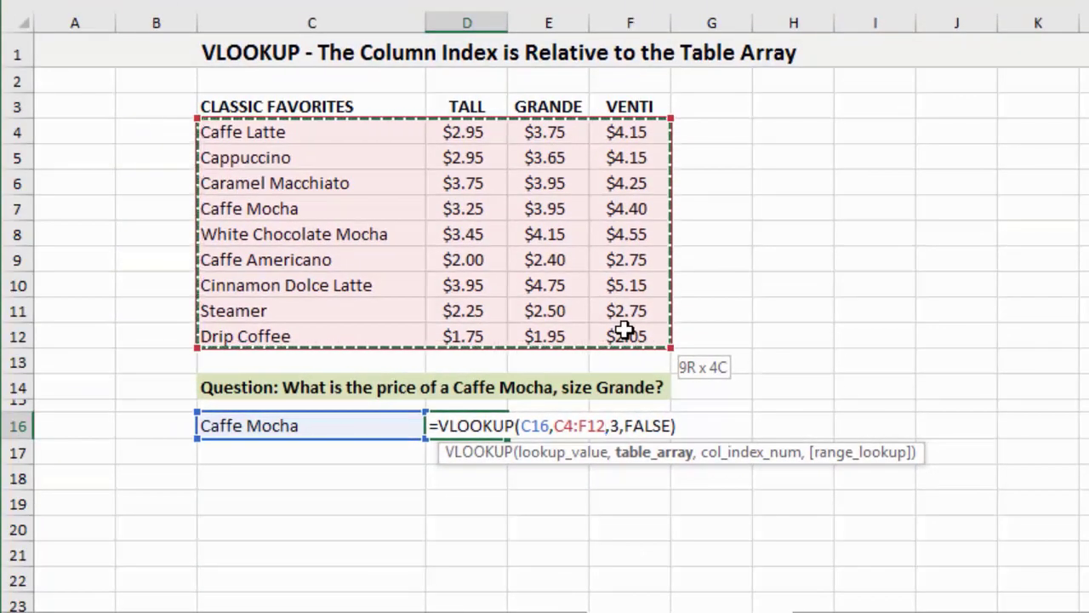
left_click_drag(669, 345, 643, 338)
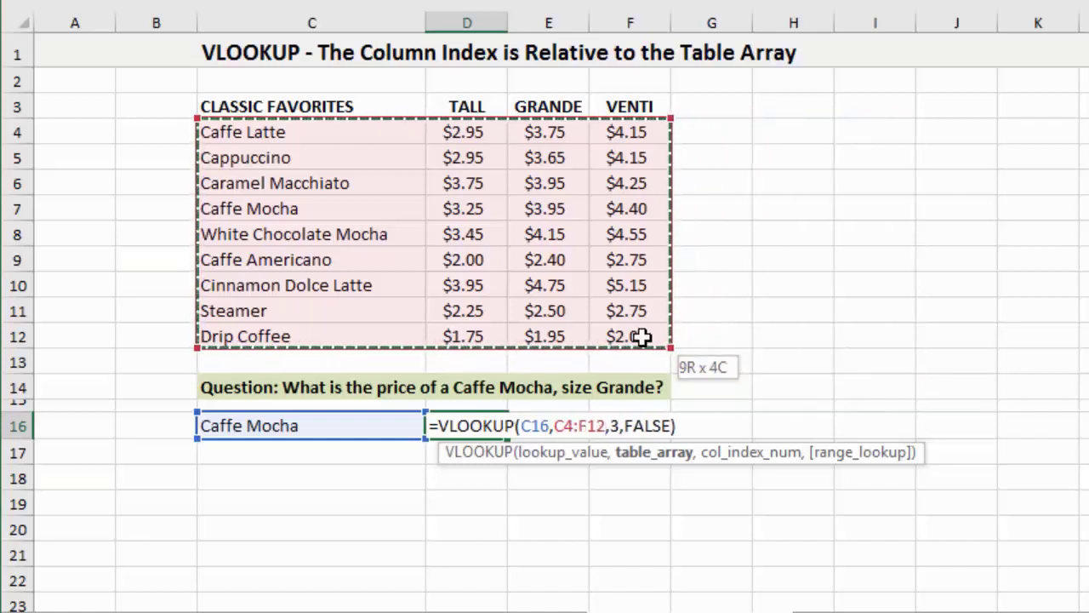